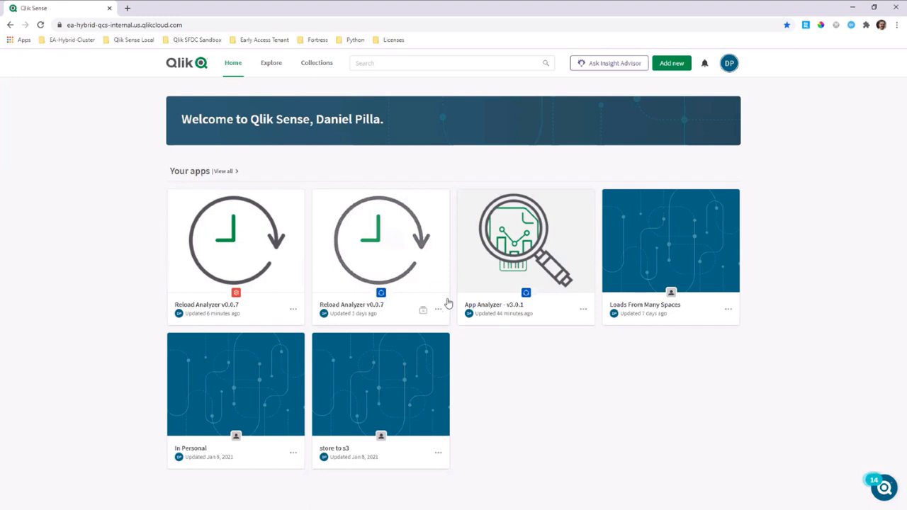
- Open the App Analyzer - v3.0.1 tile to its Dashboard sheet listing 99 apps and 55,450 MB RAM
{"action": "mouse_move", "coordinate": [551, 270]}
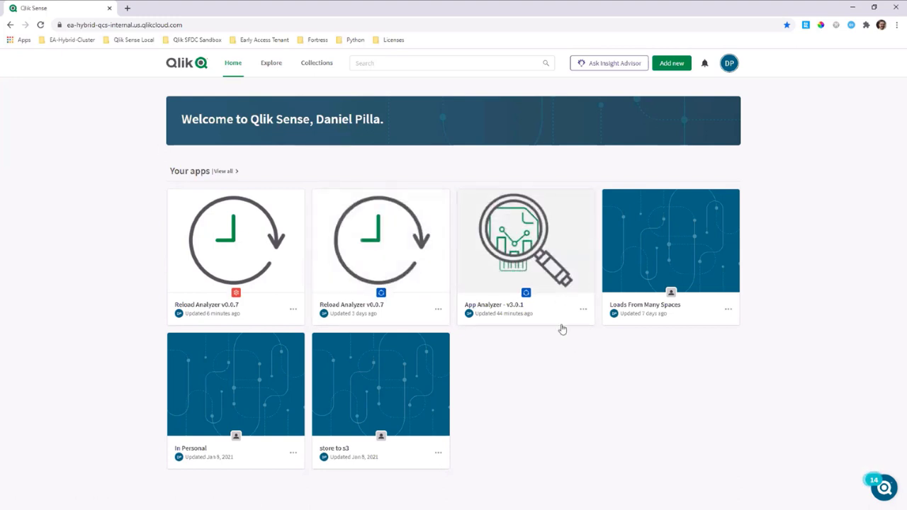
{"action": "mouse_move", "coordinate": [530, 324]}
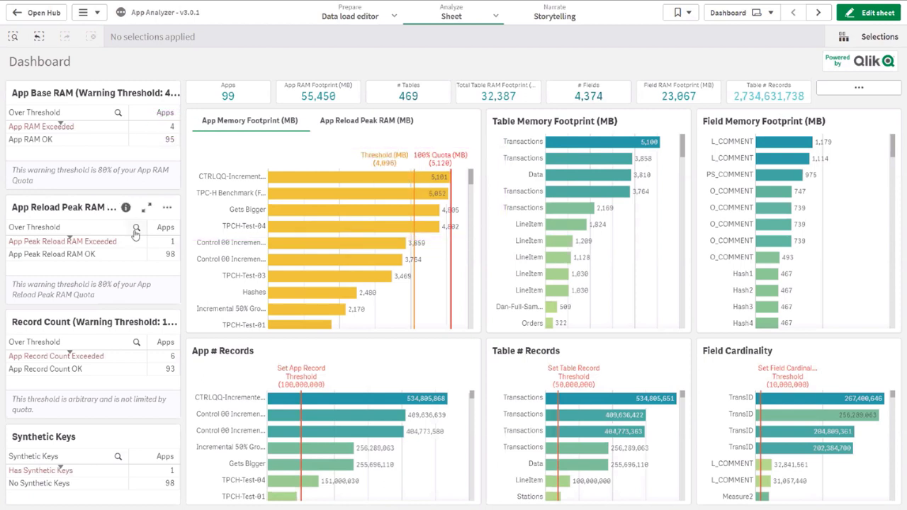
{"action": "left_click", "coordinate": [317, 126]}
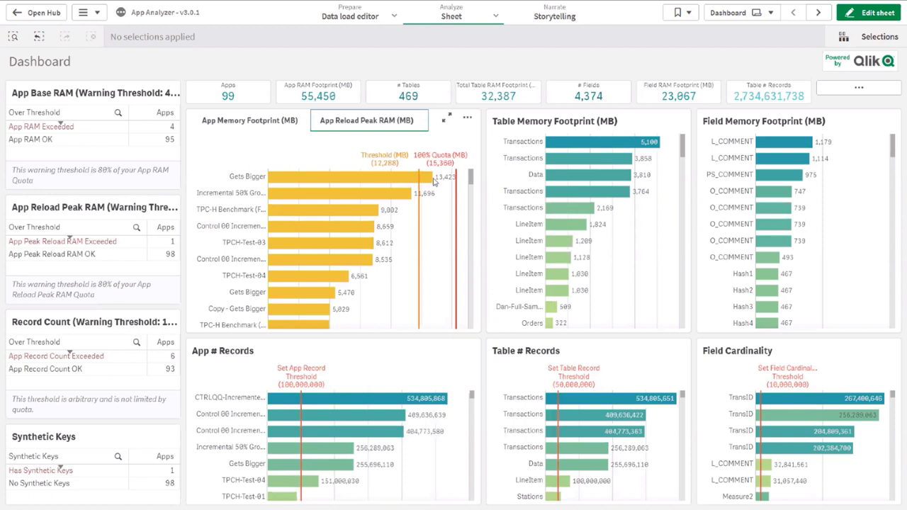
{"action": "mouse_move", "coordinate": [434, 180]}
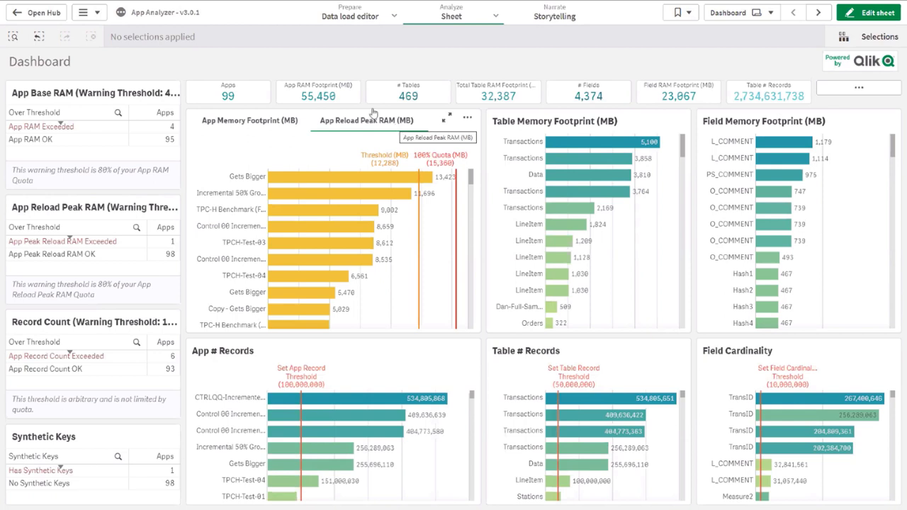
{"action": "left_click", "coordinate": [255, 121]}
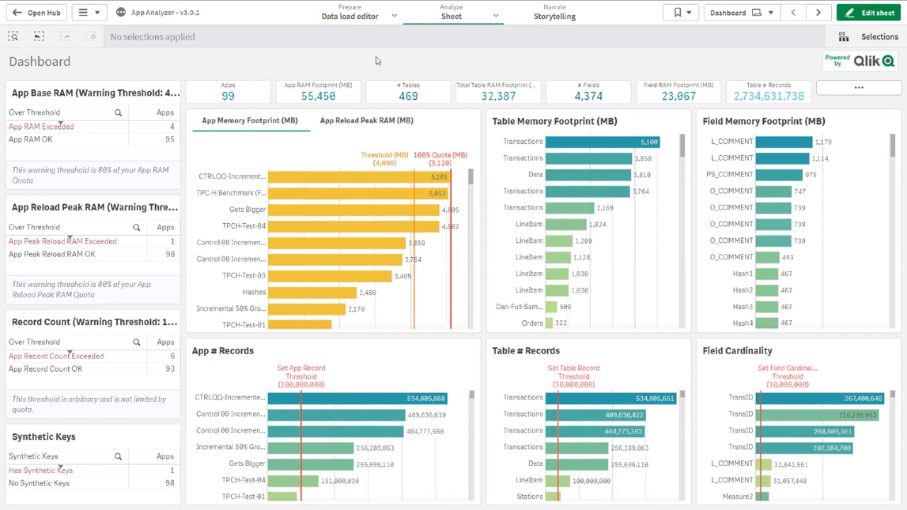
- Filter the Dashboard to TPC-H Benchmark (Full) and compare its reload peak RAM with its memory footprint
{"action": "left_click", "coordinate": [303, 198]}
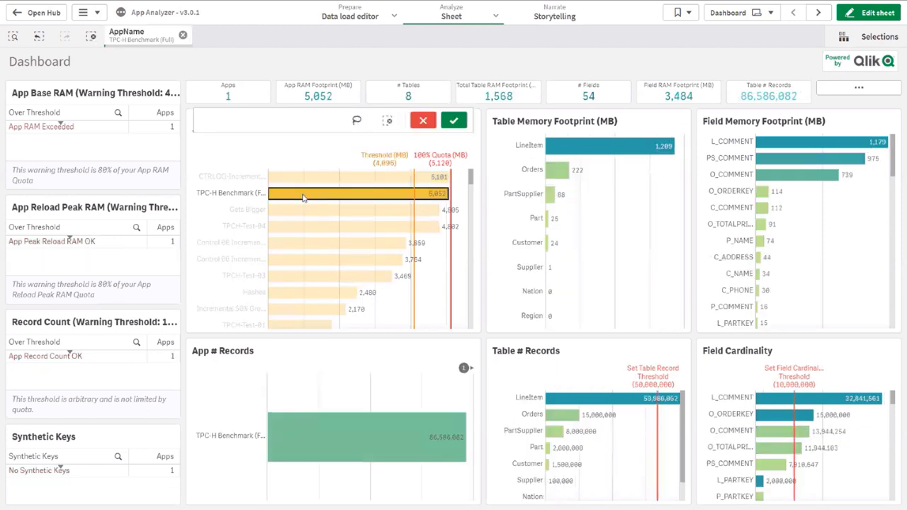
{"action": "left_click", "coordinate": [454, 120]}
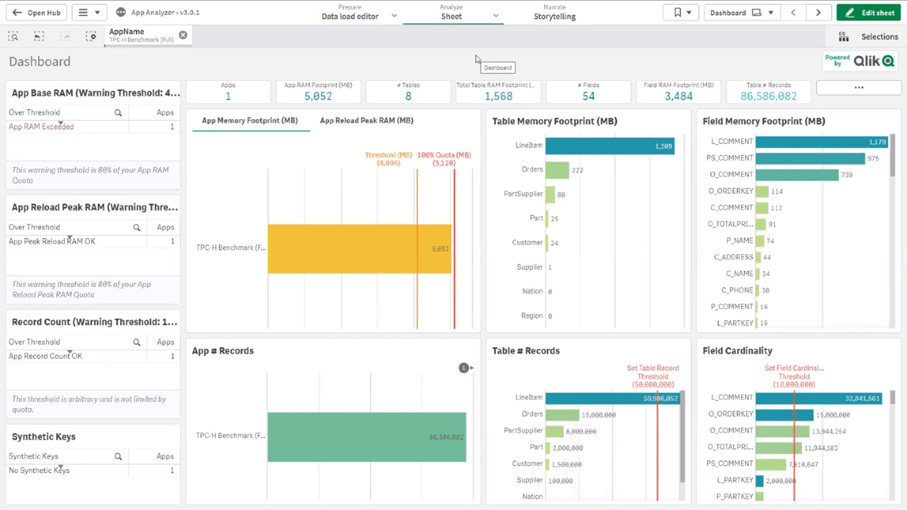
{"action": "mouse_move", "coordinate": [260, 256]}
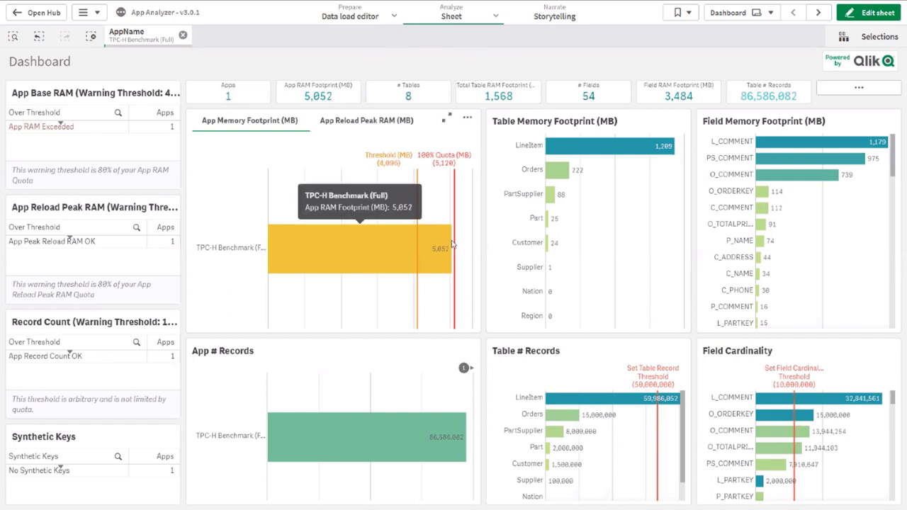
{"action": "left_click", "coordinate": [392, 127]}
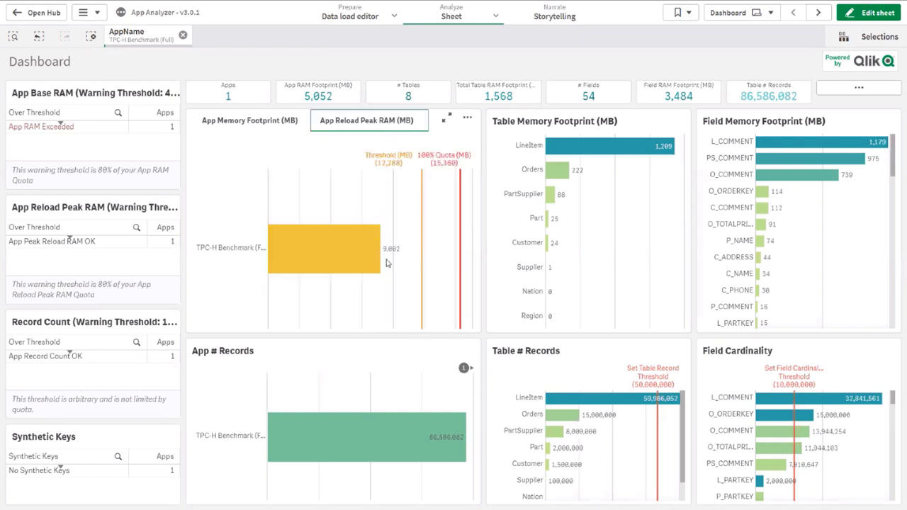
{"action": "left_click", "coordinate": [276, 129]}
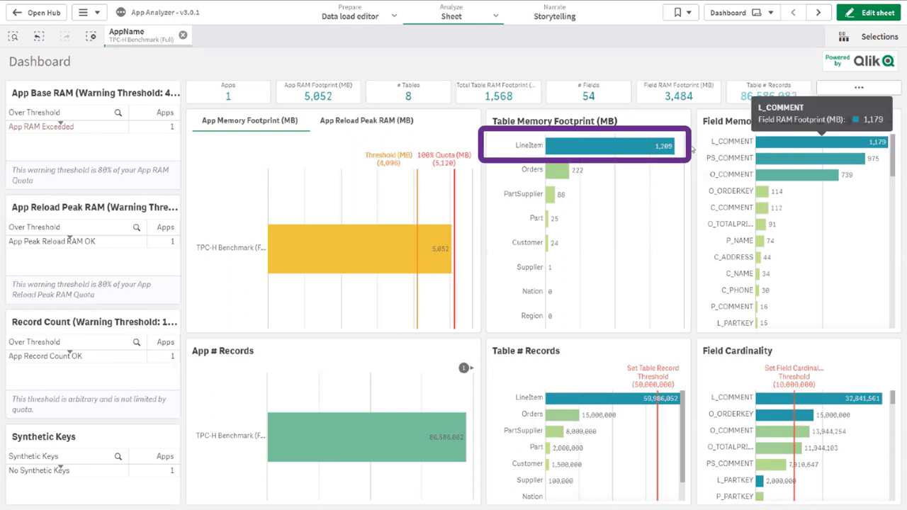
{"action": "mouse_move", "coordinate": [672, 147]}
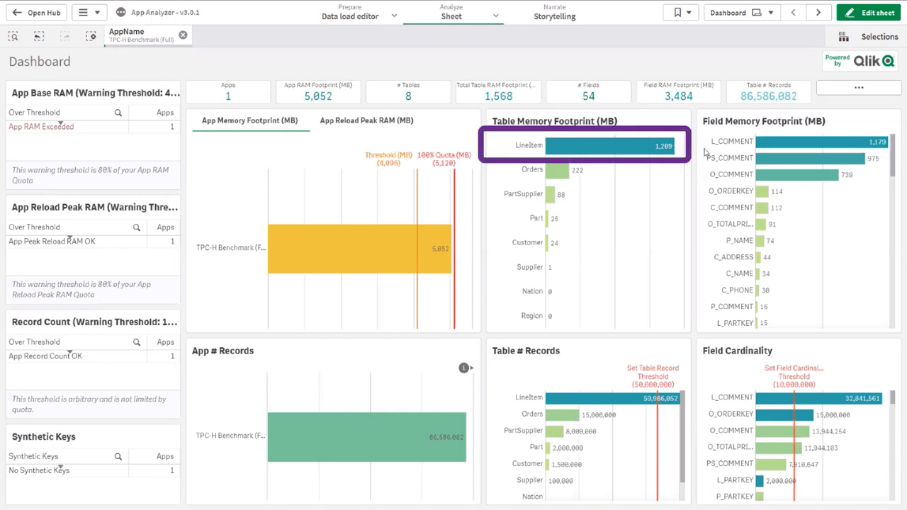
{"action": "mouse_move", "coordinate": [743, 140]}
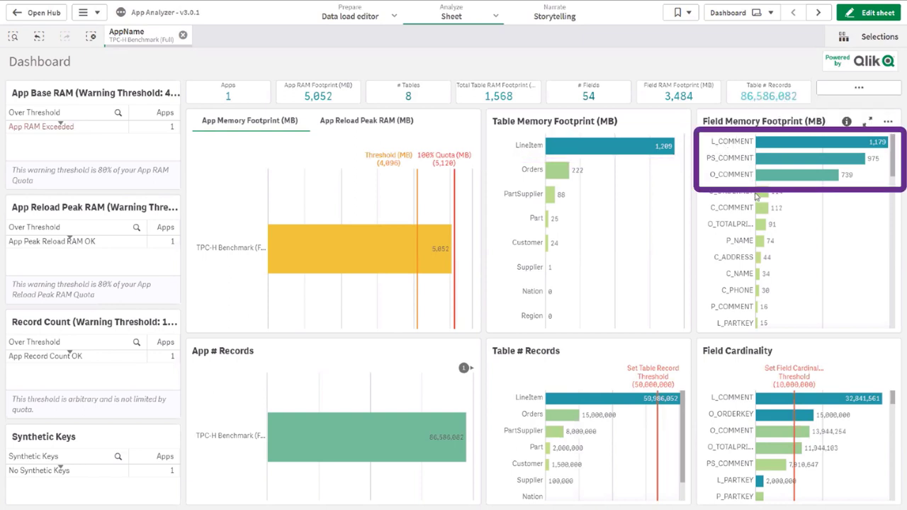
{"action": "mouse_move", "coordinate": [758, 231]}
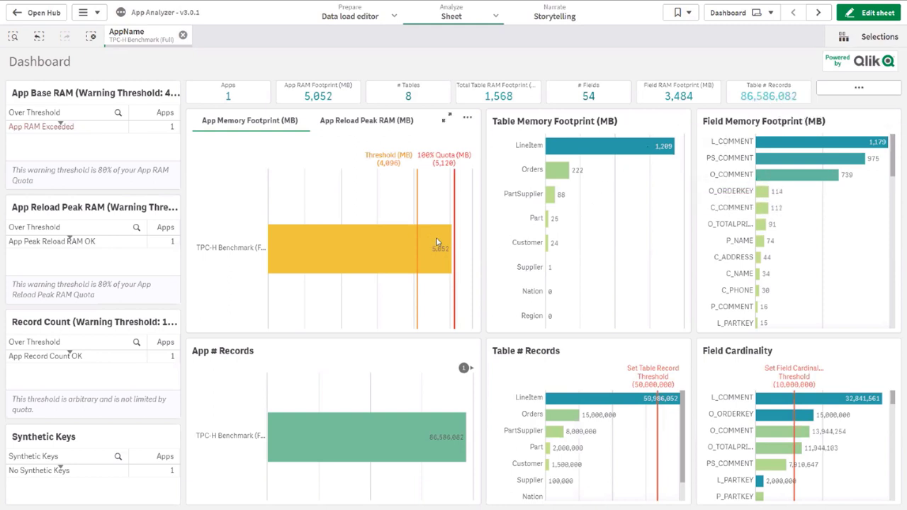
{"action": "mouse_move", "coordinate": [410, 234]}
- Search 'tpc-h' in the AppName selection and switch it to TPC-H Benchmark (Optimized)
{"action": "left_click", "coordinate": [146, 34]}
{"action": "type", "text": "tpc-h"}
{"action": "left_click", "coordinate": [189, 132]}
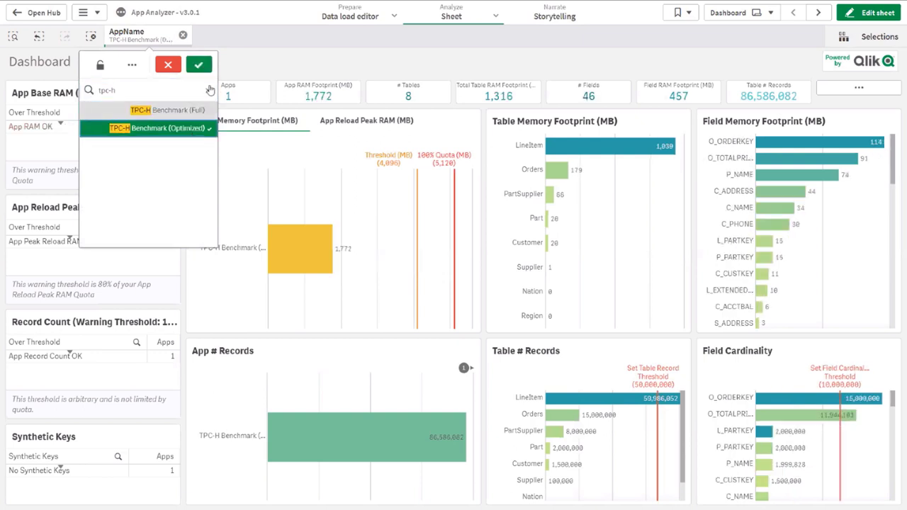
{"action": "left_click", "coordinate": [199, 65]}
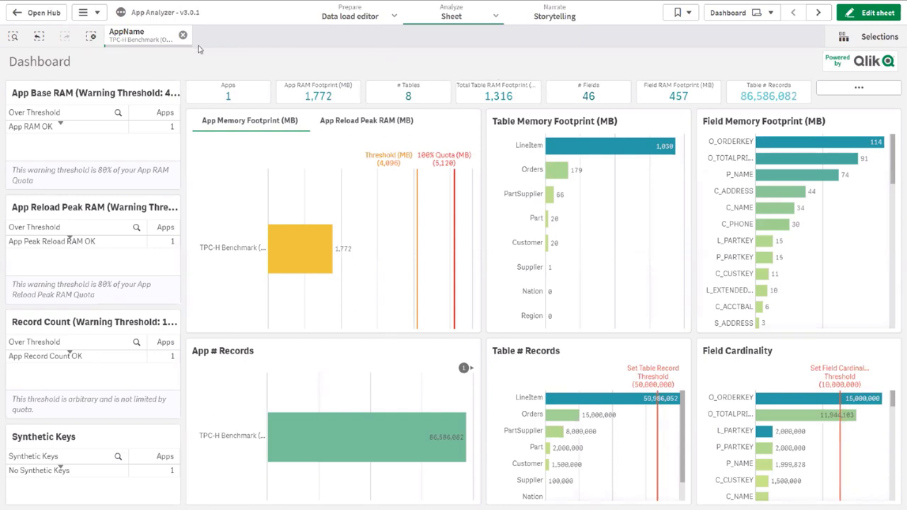
- Clear the AppName selection so the Dashboard covers 99 apps and 2,734,631,738 records again
{"action": "left_click", "coordinate": [91, 37]}
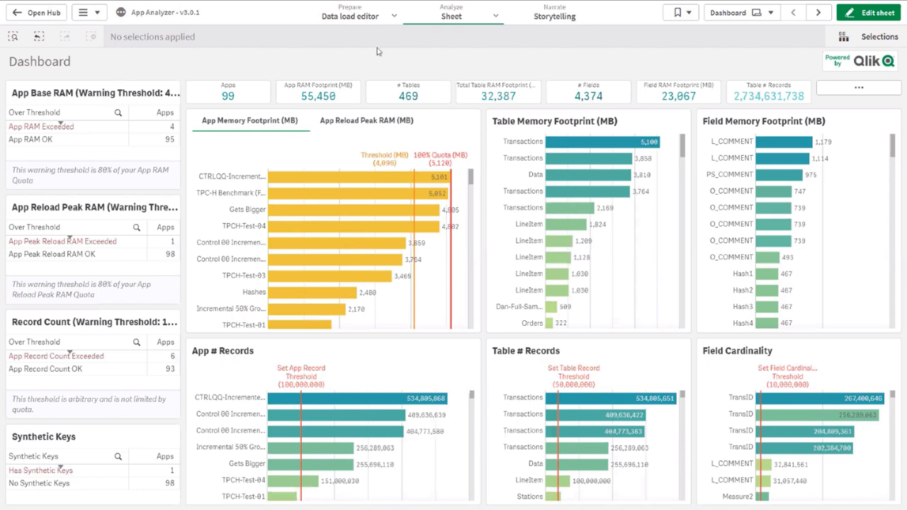
- On the Threshold Analysis sheet, filter App Name to TPC-H Benchmark (Full) and scroll the summary tables
{"action": "left_click", "coordinate": [818, 12]}
{"action": "left_click", "coordinate": [325, 163]}
{"action": "type", "text": "tpc"}
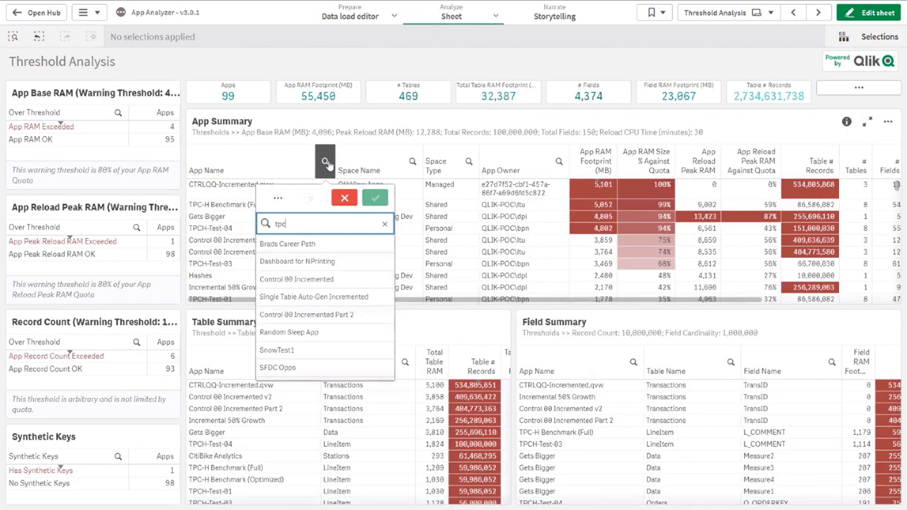
{"action": "type", "text": "-h"}
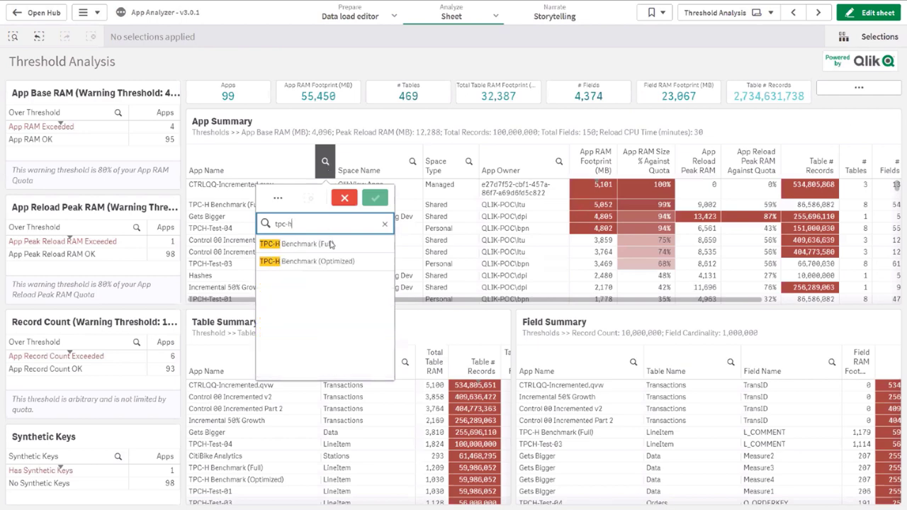
{"action": "left_click", "coordinate": [298, 243]}
{"action": "left_click", "coordinate": [229, 326]}
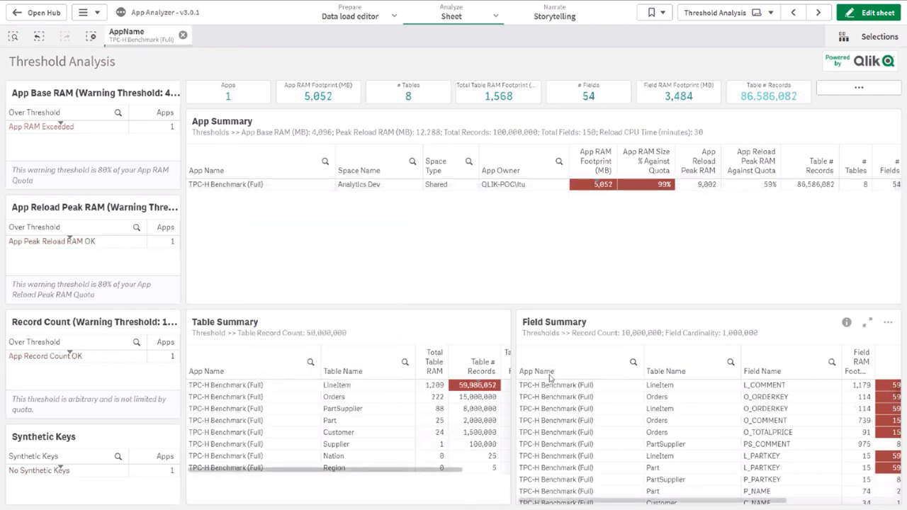
{"action": "left_click_drag", "start_coordinate": [652, 503], "coordinate": [782, 504]}
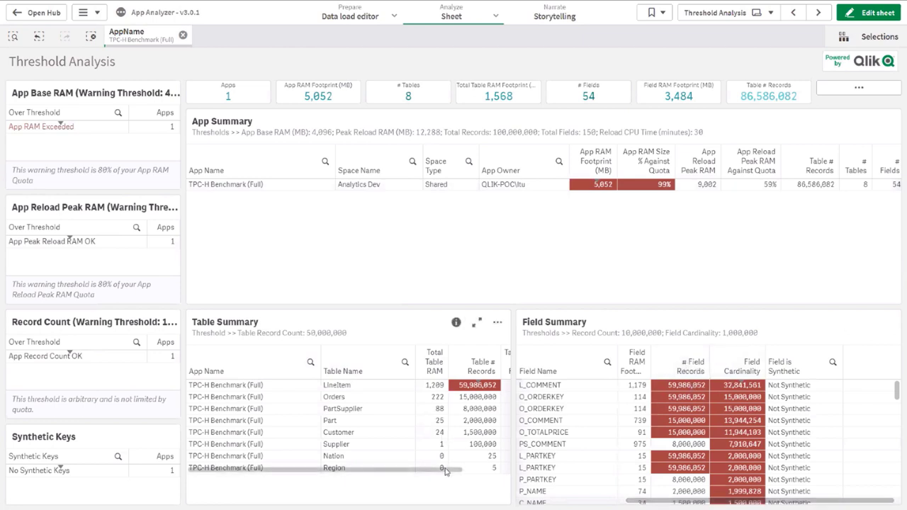
{"action": "left_click_drag", "start_coordinate": [452, 470], "coordinate": [518, 470]}
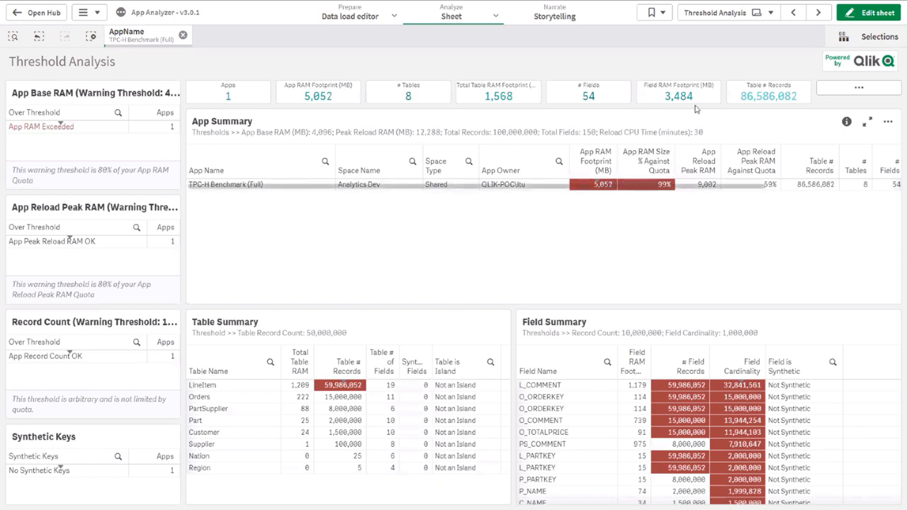
- On App RAM to Quota, clear the app filter and sort RAM Quotas by App Reload Peak RAM descending
{"action": "left_click", "coordinate": [819, 14]}
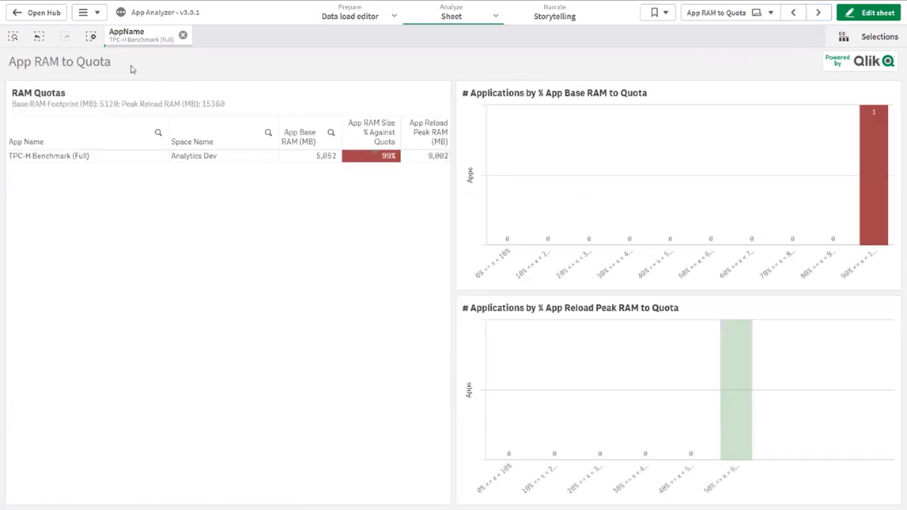
{"action": "left_click", "coordinate": [90, 36]}
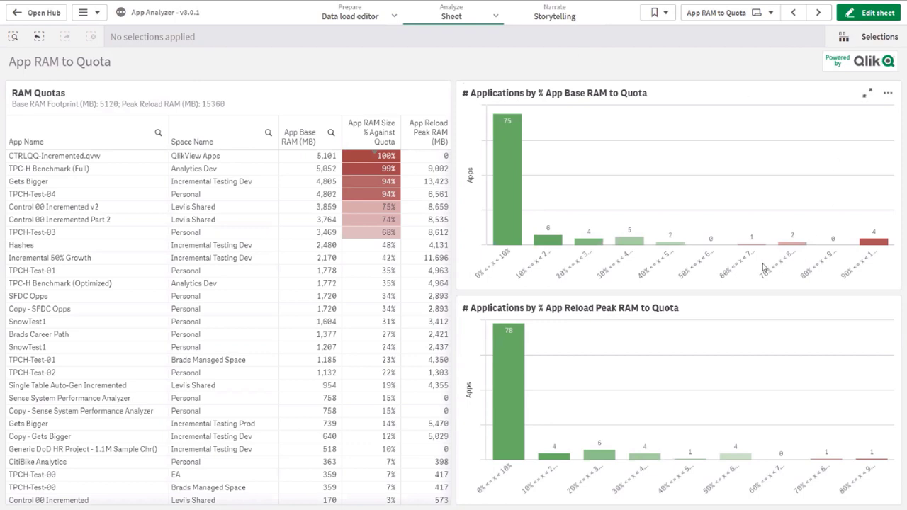
{"action": "mouse_move", "coordinate": [746, 261]}
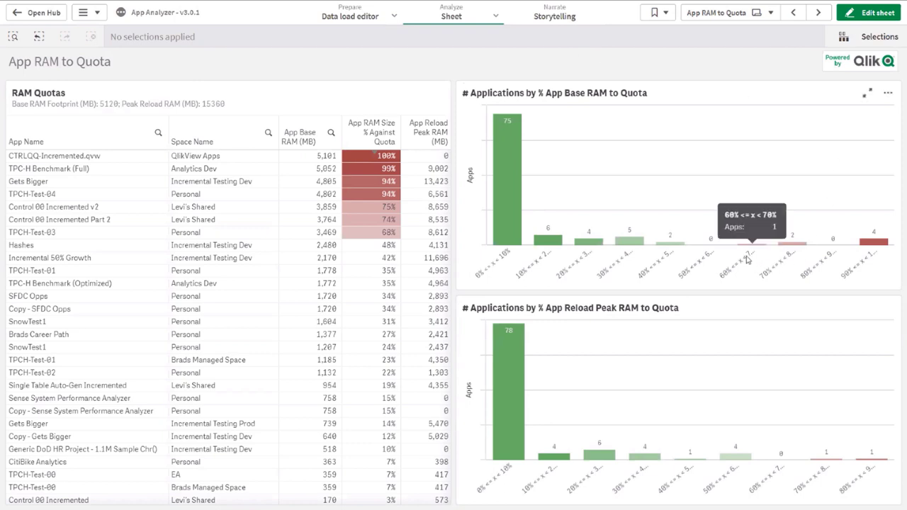
{"action": "mouse_move", "coordinate": [868, 265]}
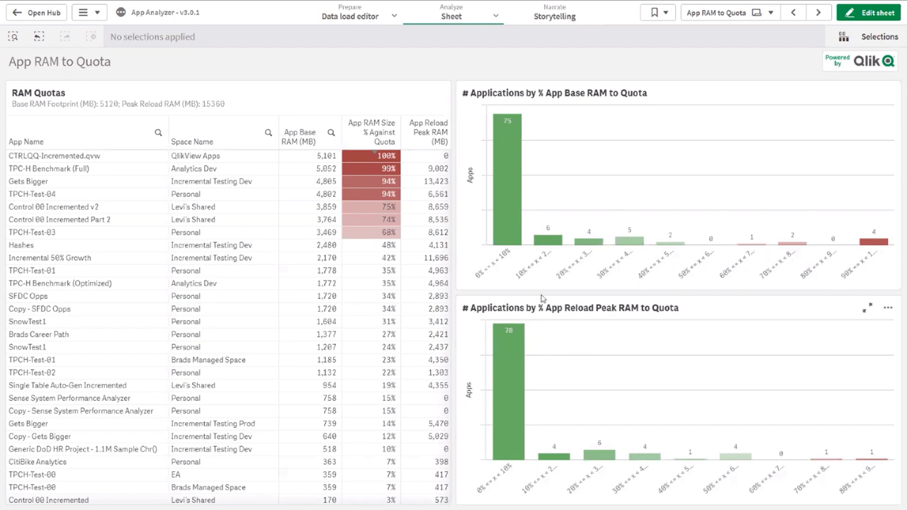
{"action": "mouse_move", "coordinate": [533, 251]}
{"action": "left_click_drag", "start_coordinate": [316, 502], "coordinate": [411, 496]}
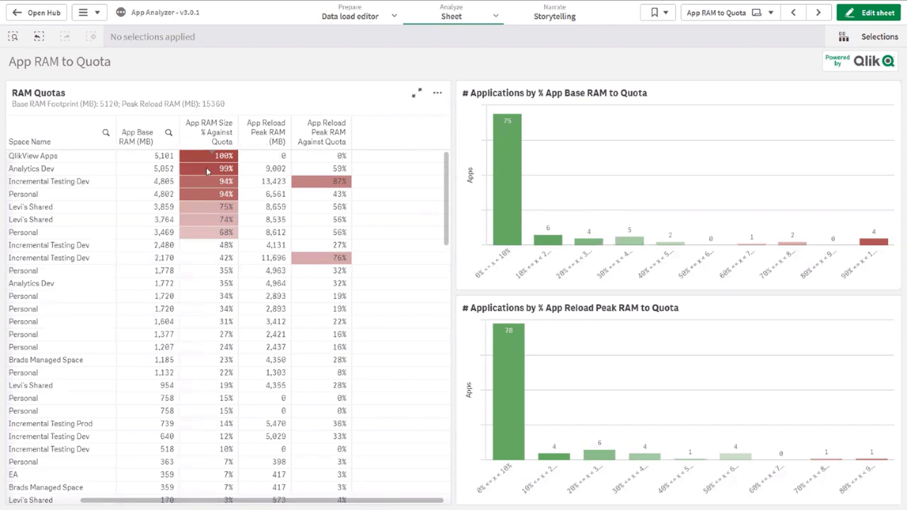
{"action": "left_click", "coordinate": [258, 137]}
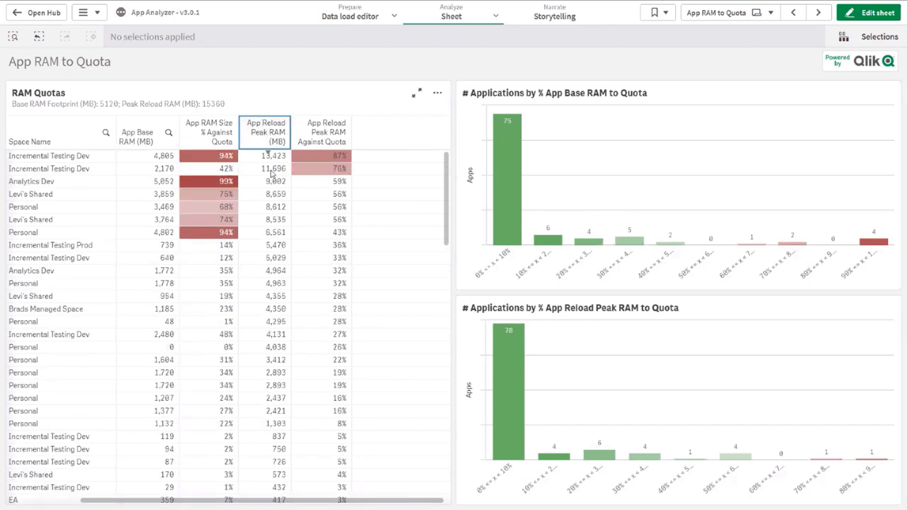
{"action": "left_click", "coordinate": [278, 108]}
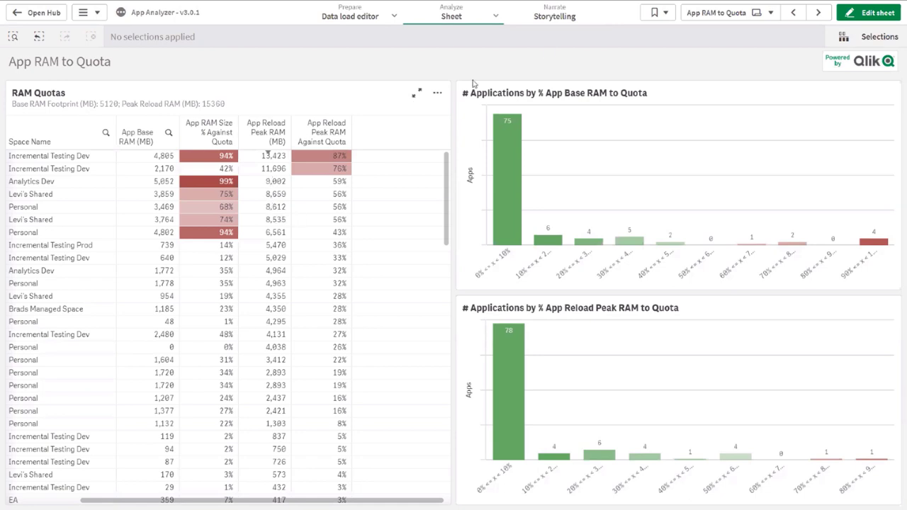
{"action": "left_click", "coordinate": [819, 12]}
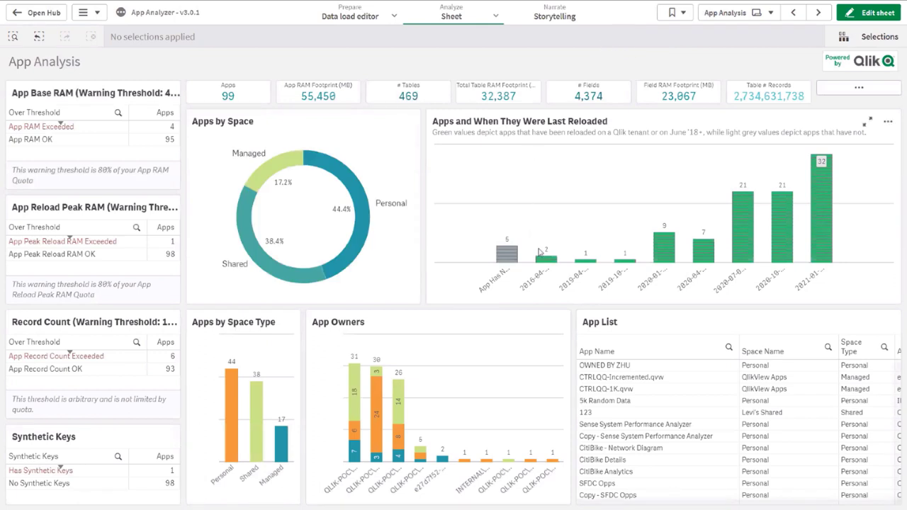
{"action": "mouse_move", "coordinate": [533, 284]}
{"action": "mouse_move", "coordinate": [546, 257]}
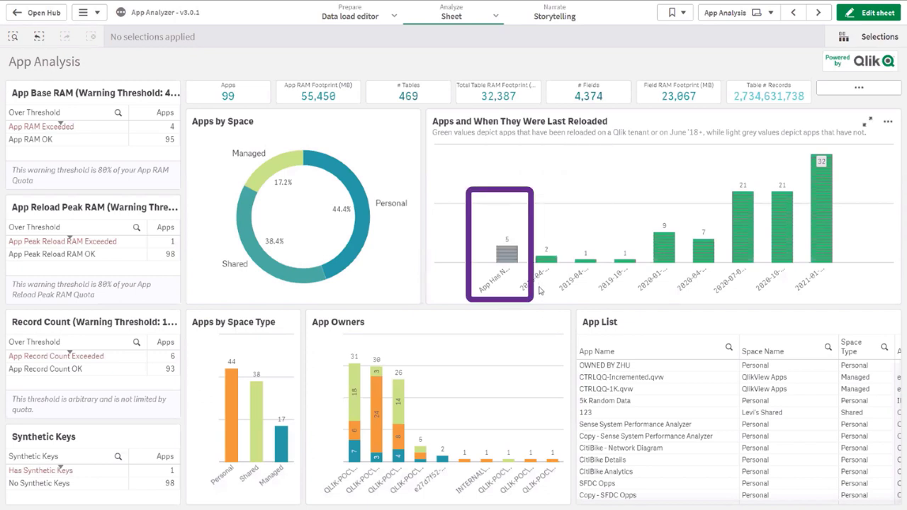
{"action": "left_click_drag", "start_coordinate": [702, 291], "coordinate": [424, 306]}
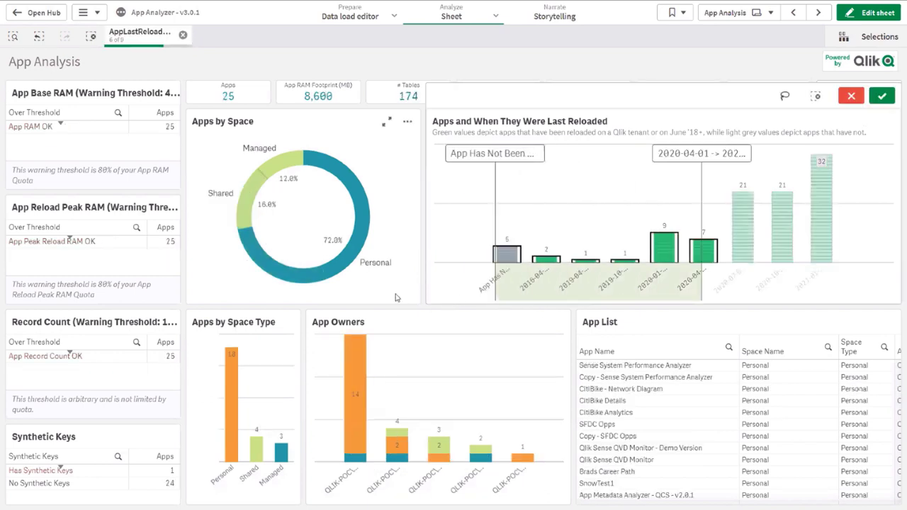
{"action": "mouse_move", "coordinate": [347, 414]}
{"action": "left_click", "coordinate": [409, 72]}
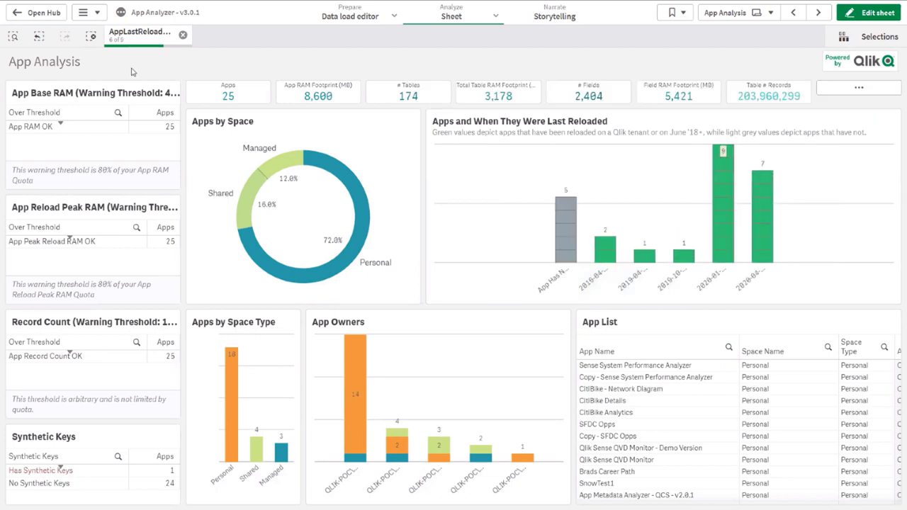
{"action": "left_click", "coordinate": [92, 38]}
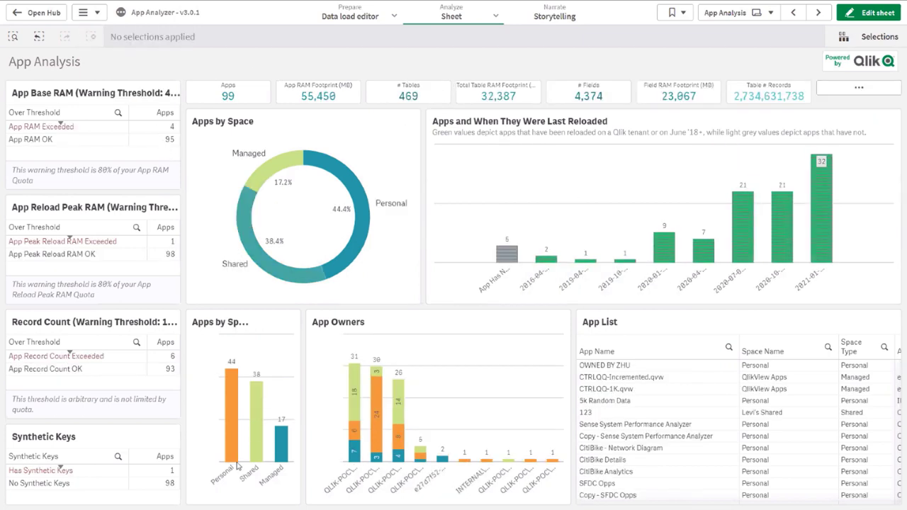
- Try and cancel the Has Synthetic Keys filter, then move to the Rolling Analysis sheet
{"action": "left_click", "coordinate": [88, 472]}
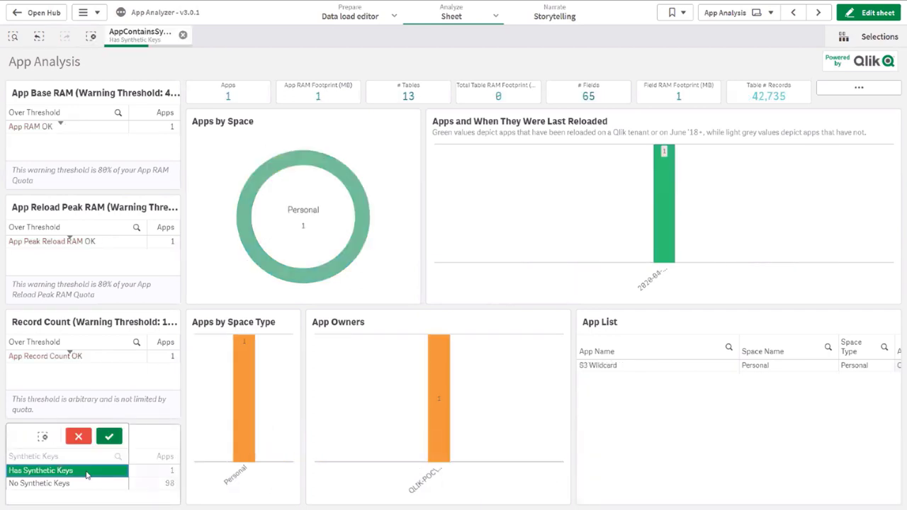
{"action": "left_click", "coordinate": [78, 437]}
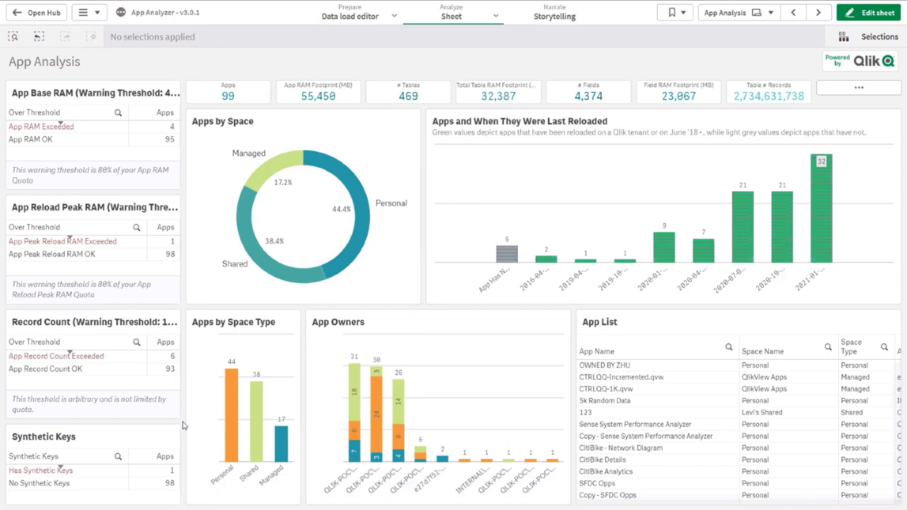
{"action": "left_click", "coordinate": [819, 12]}
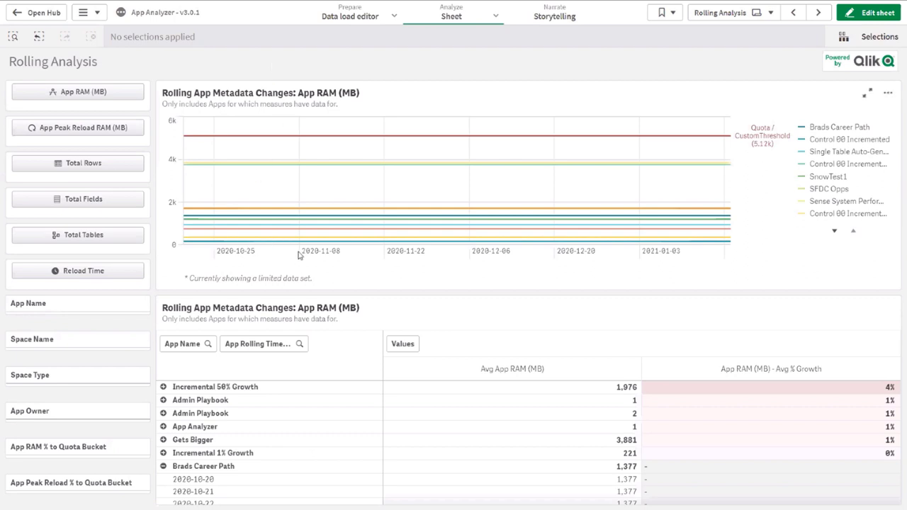
- Limit Rolling Analysis to 2021-01-14 through 2021-01-18 and narrow the apps to Incremental 50% Growth
{"action": "left_click", "coordinate": [728, 252]}
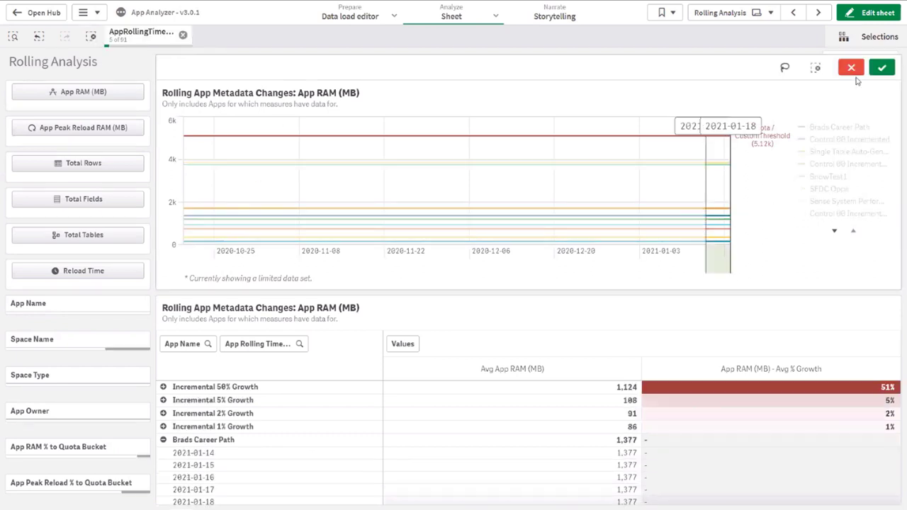
{"action": "left_click", "coordinate": [881, 69]}
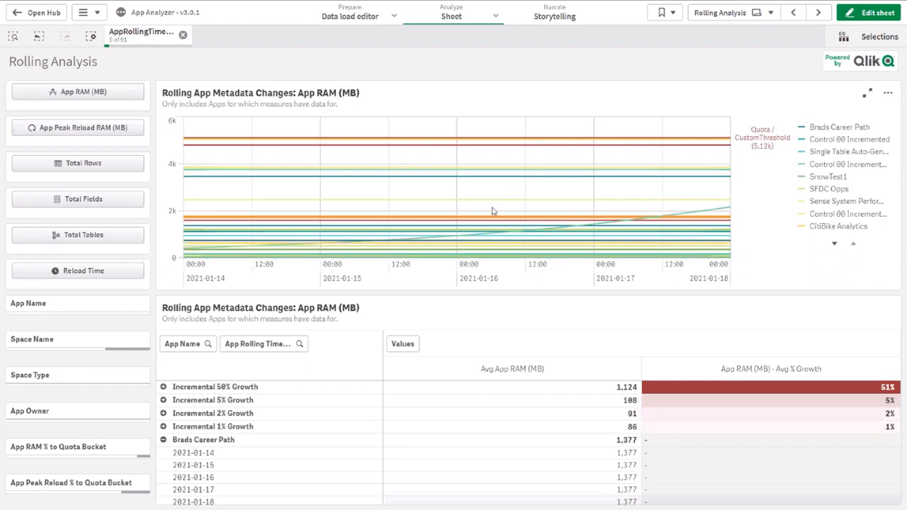
{"action": "left_click", "coordinate": [164, 440]}
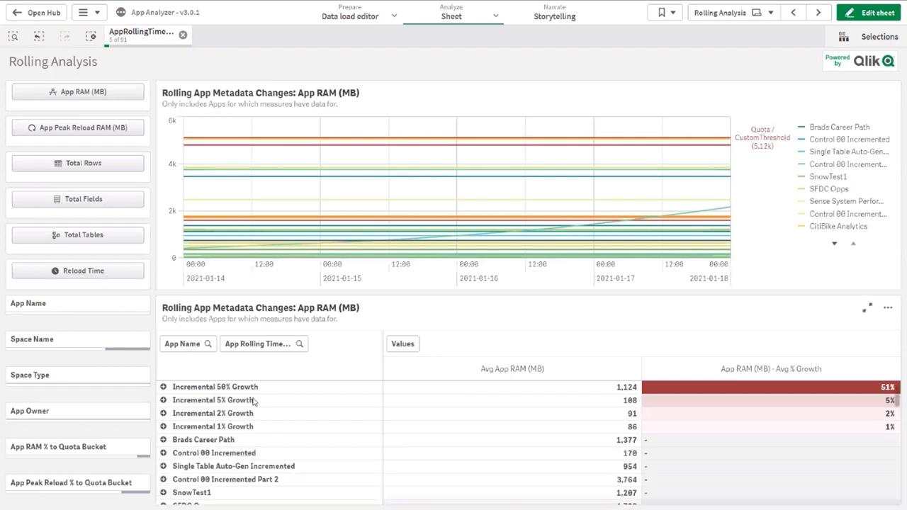
{"action": "left_click_drag", "start_coordinate": [267, 426], "coordinate": [303, 348]}
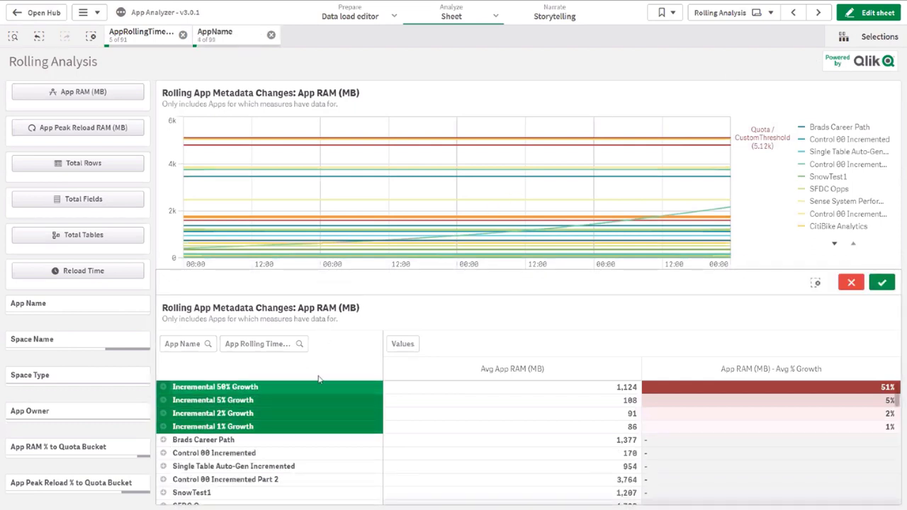
{"action": "left_click", "coordinate": [884, 284]}
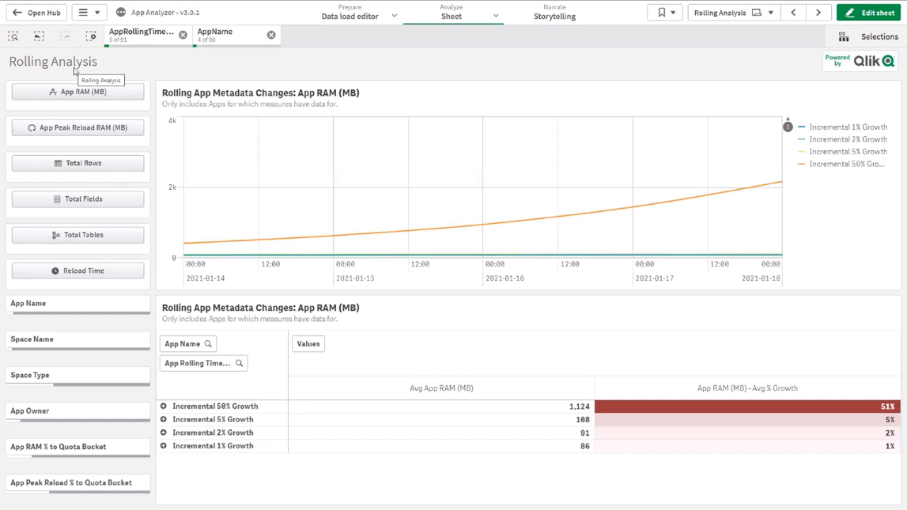
{"action": "left_click", "coordinate": [245, 408]}
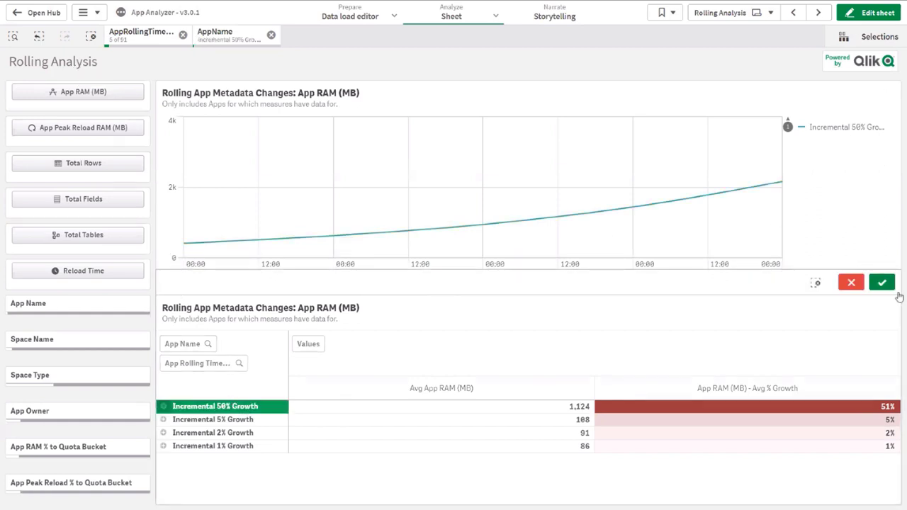
{"action": "left_click", "coordinate": [882, 284]}
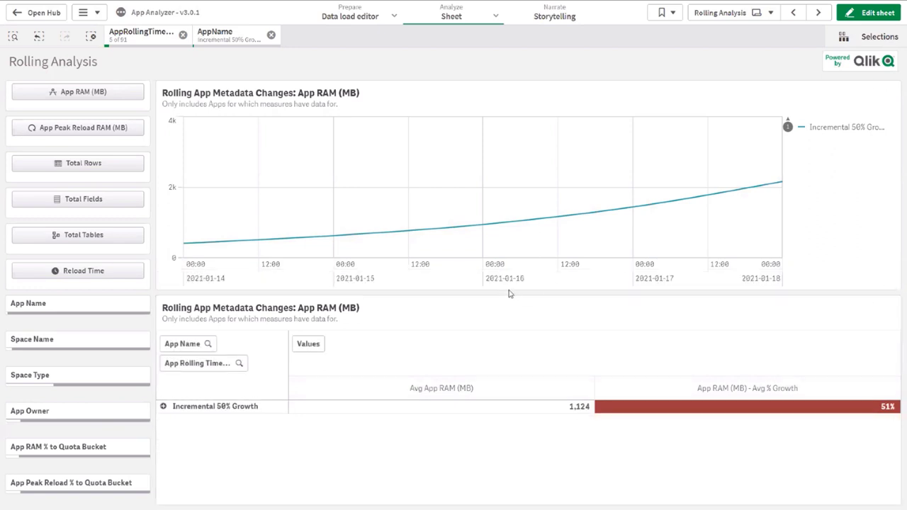
- Switch the charts to App Peak Reload RAM (MB) and expand Incremental 50% Growth into daily rows
{"action": "left_click", "coordinate": [163, 408]}
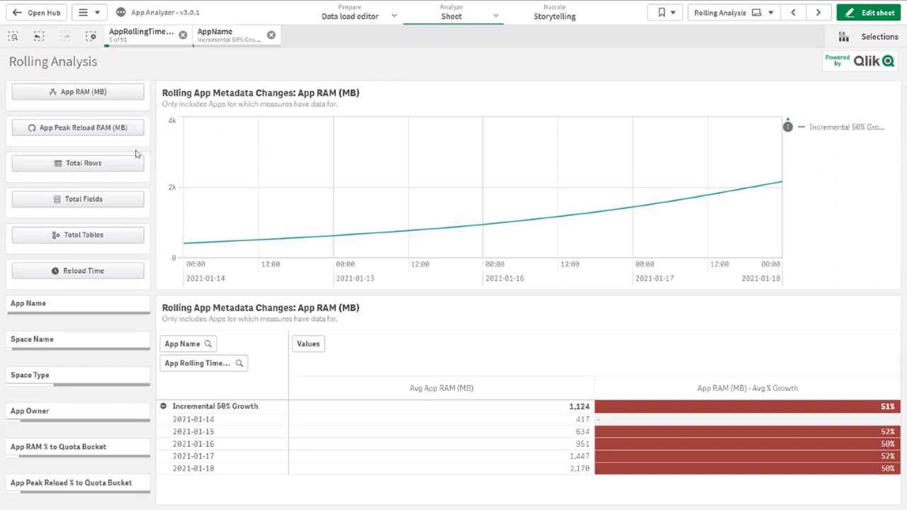
{"action": "left_click", "coordinate": [94, 140]}
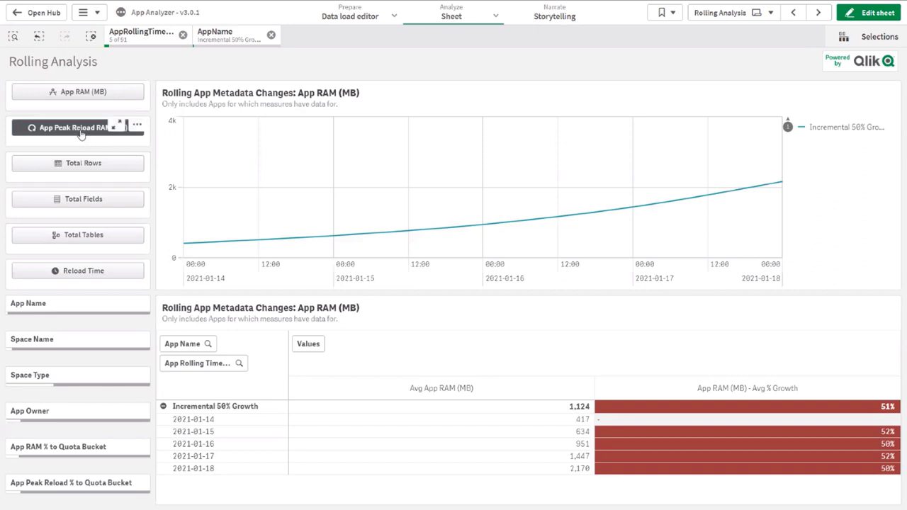
{"action": "left_click", "coordinate": [163, 409]}
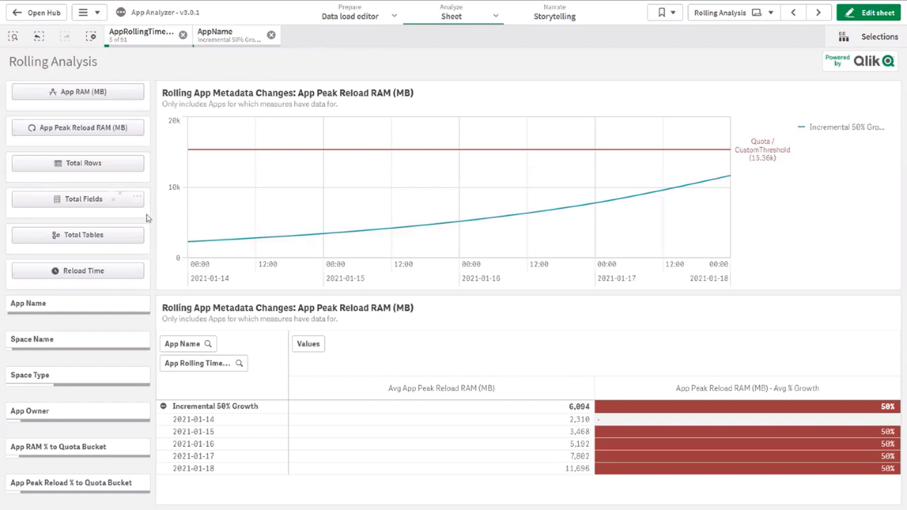
- Cycle the rolling charts through Total Rows and Reload Time, then return them to App RAM (MB)
{"action": "left_click", "coordinate": [119, 165]}
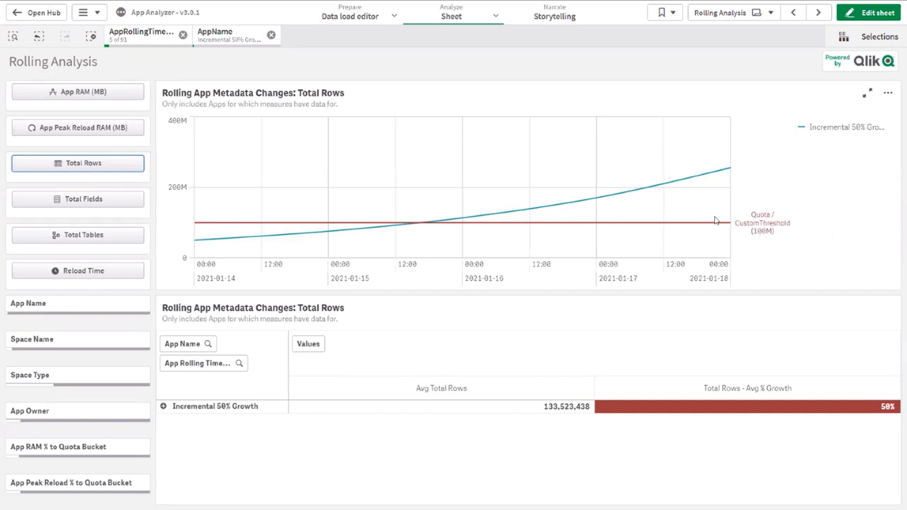
{"action": "left_click", "coordinate": [105, 271]}
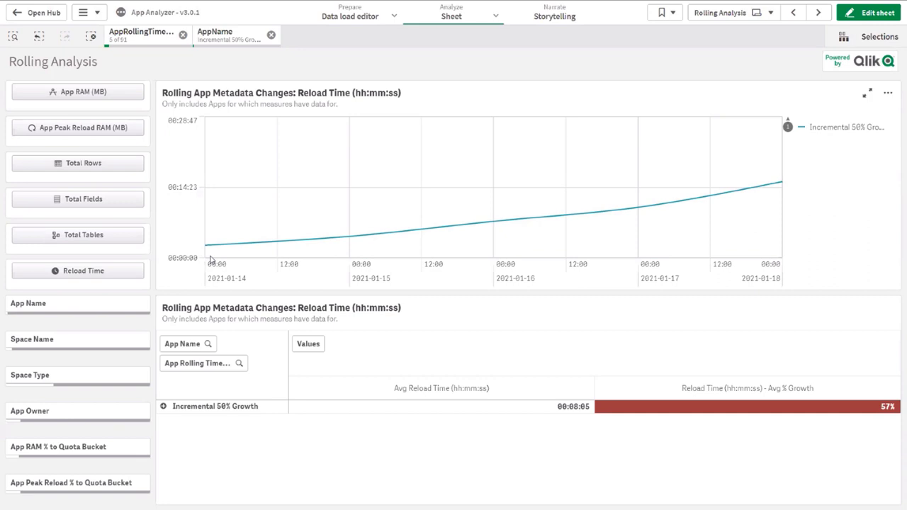
{"action": "left_click", "coordinate": [89, 94]}
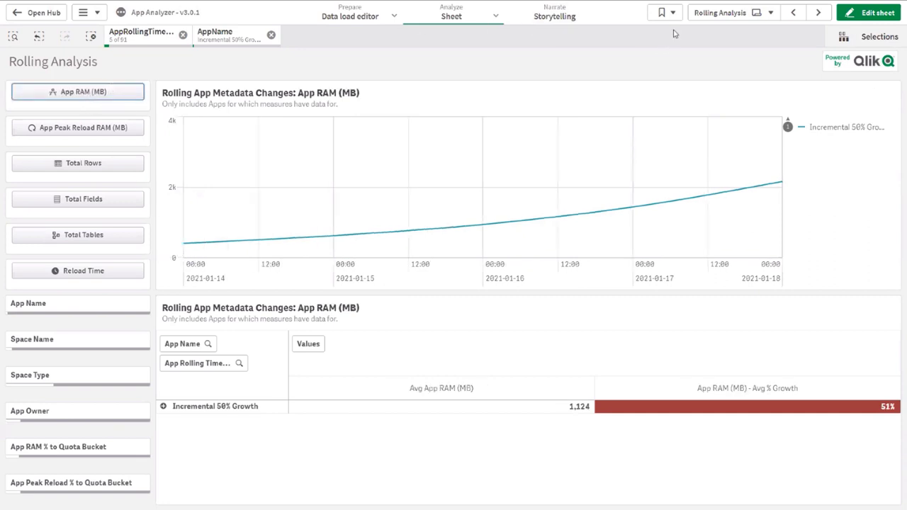
- Switch to the Dashboard sheet and clear all selections so it covers all 99 apps
{"action": "left_click", "coordinate": [721, 13]}
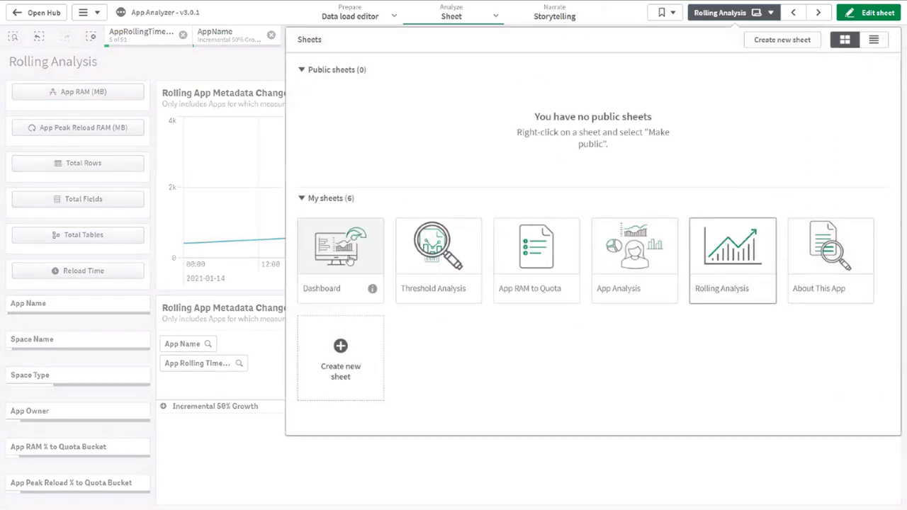
{"action": "left_click", "coordinate": [330, 247]}
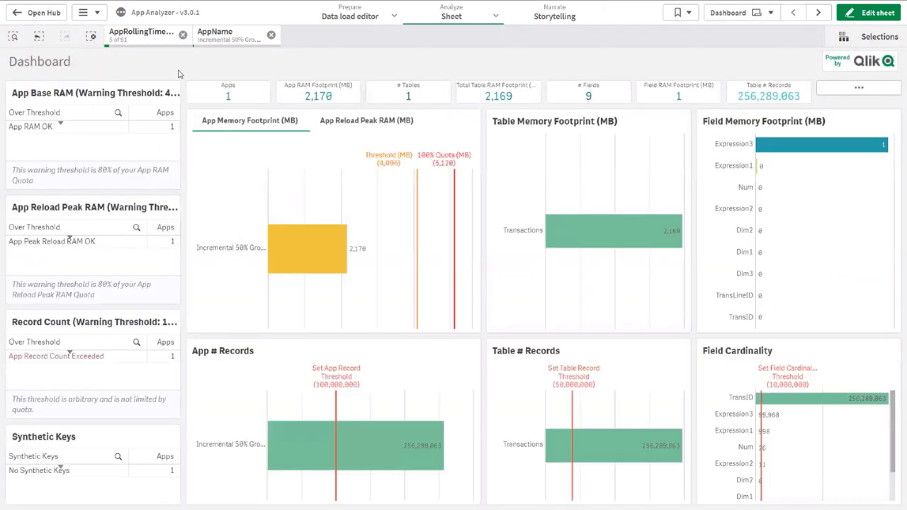
{"action": "left_click", "coordinate": [91, 36]}
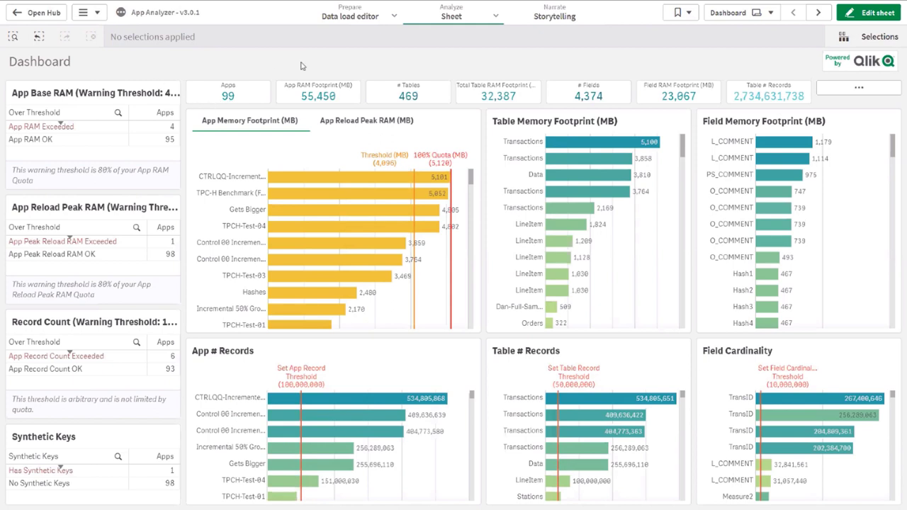
- Open the Data load editor and highlight line 6's Tenant Admin and Developer role requirements
{"action": "left_click", "coordinate": [349, 18]}
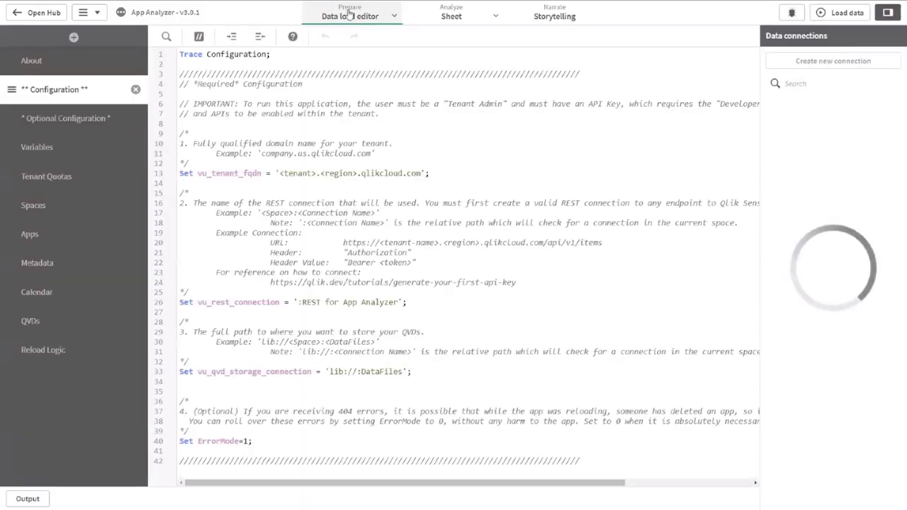
{"action": "left_click", "coordinate": [449, 103]}
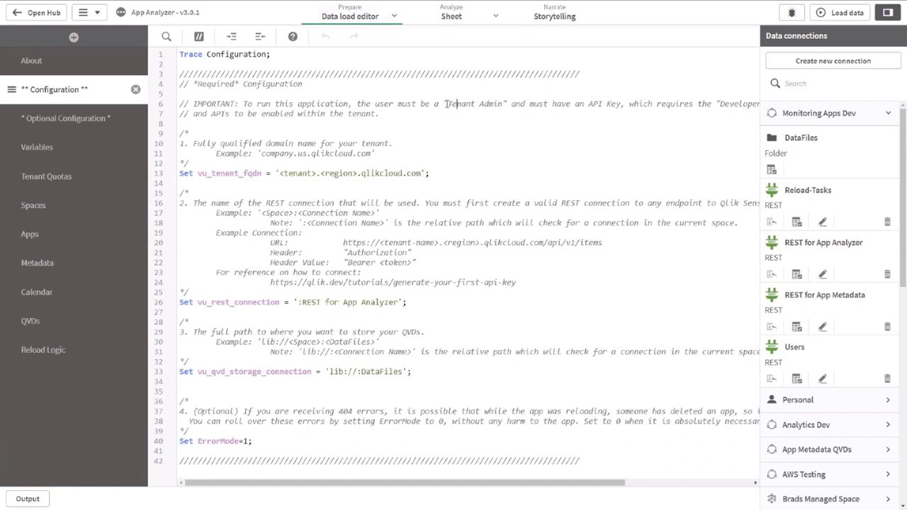
{"action": "left_click_drag", "start_coordinate": [446, 103], "coordinate": [505, 102]}
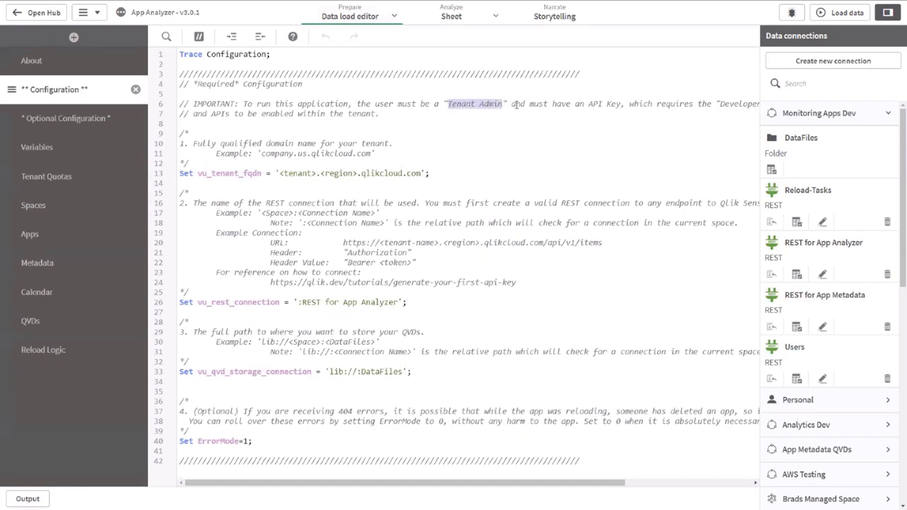
{"action": "left_click_drag", "start_coordinate": [719, 104], "coordinate": [758, 104]}
{"action": "left_click", "coordinate": [715, 104]}
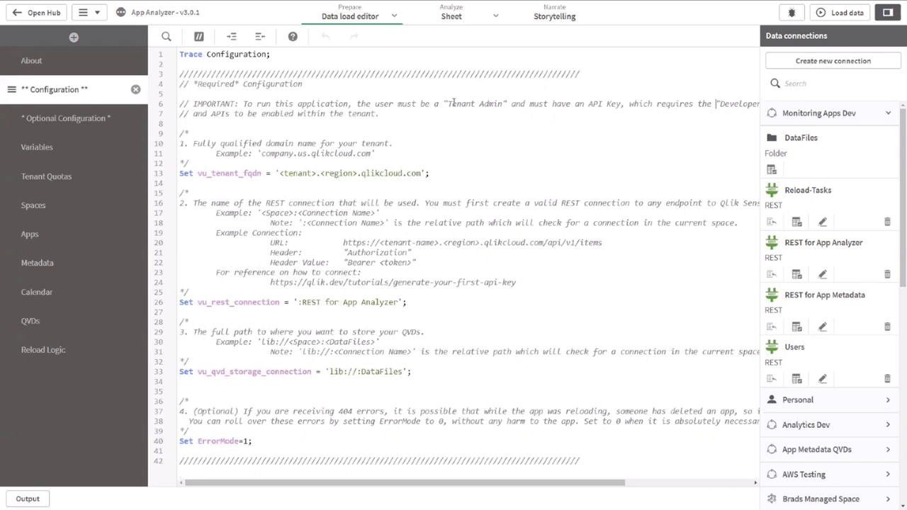
{"action": "left_click_drag", "start_coordinate": [449, 104], "coordinate": [507, 103]}
{"action": "left_click", "coordinate": [485, 104]}
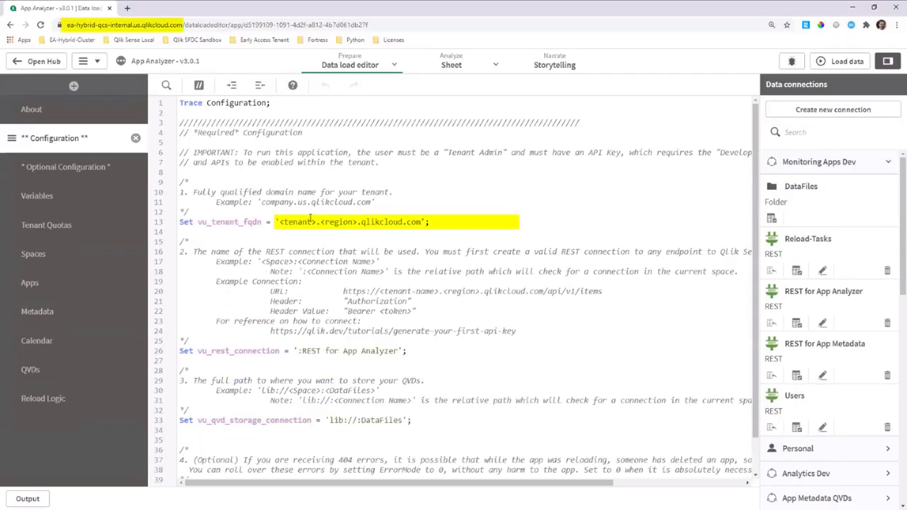
- Set the tenant domain on line 13 to ea-hybrid-qcs-internal.us.qlikcloud.com
{"action": "left_click_drag", "start_coordinate": [280, 222], "coordinate": [317, 222]}
{"action": "type", "text": "ea-hybrid-qcs-"}
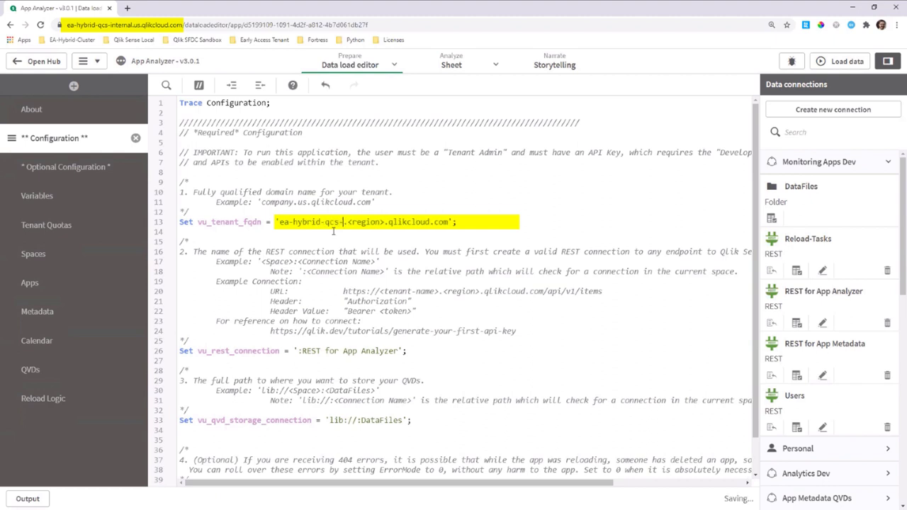
{"action": "type", "text": "internal"}
{"action": "key", "text": "Right"}
{"action": "key", "text": "BackSpace"}
{"action": "key", "text": "BackSpace"}
{"action": "key", "text": "BackSpace"}
{"action": "key", "text": "BackSpace"}
{"action": "key", "text": "BackSpace"}
{"action": "key", "text": "BackSpace"}
{"action": "key", "text": "BackSpace"}
{"action": "key", "text": "BackSpace"}
{"action": "type", "text": "us"}
{"action": "key", "text": "F11"}
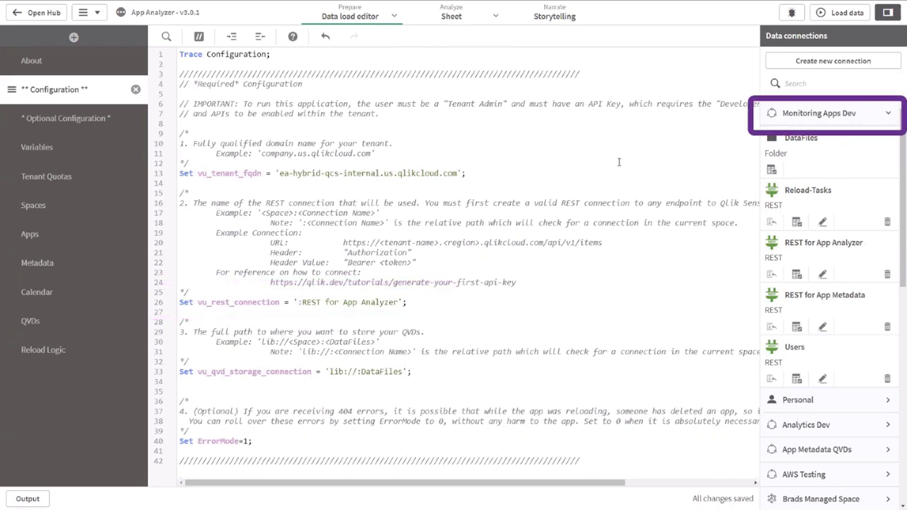
- Edit the connection name on line 26, selecting 'REST for App Analyzer' for replacement
{"action": "type", "text": "Monitor"}
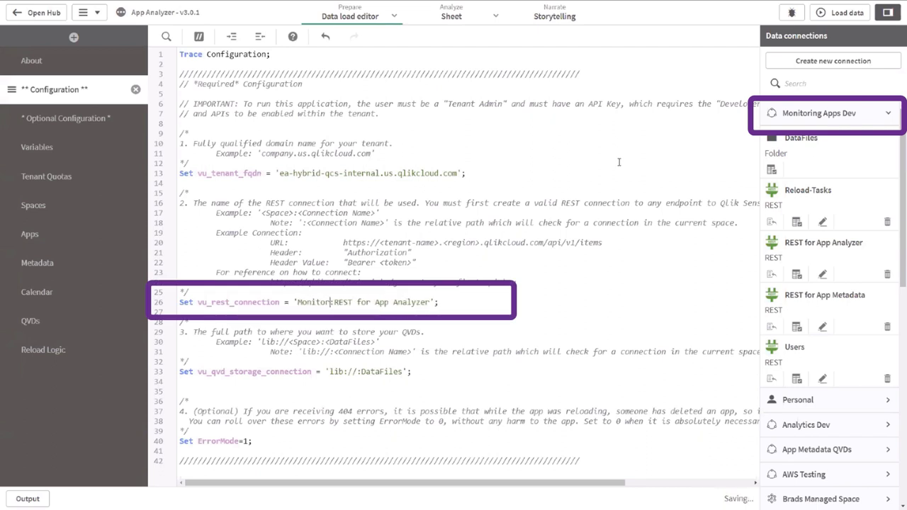
{"action": "type", "text": "ing Apps "}
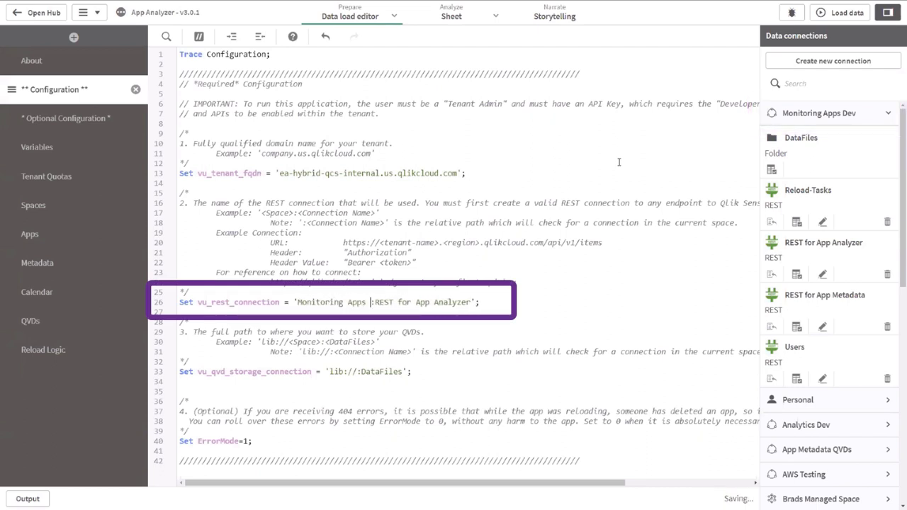
{"action": "type", "text": "Dev"}
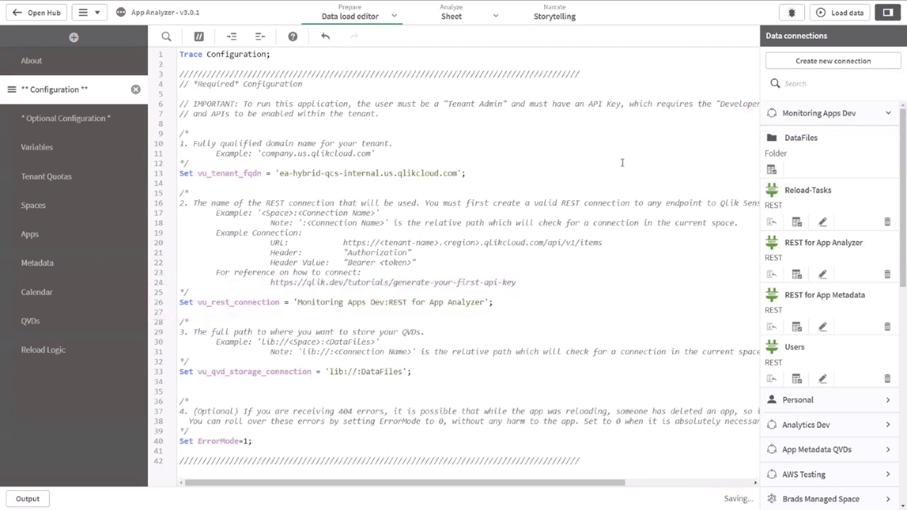
{"action": "key", "text": "BackSpace"}
{"action": "key", "text": "BackSpace"}
{"action": "key", "text": "BackSpace"}
{"action": "key", "text": "BackSpace"}
{"action": "key", "text": "BackSpace"}
{"action": "key", "text": "BackSpace"}
{"action": "key", "text": "BackSpace"}
{"action": "key", "text": "BackSpace"}
{"action": "key", "text": "BackSpace"}
{"action": "key", "text": "BackSpace"}
{"action": "key", "text": "BackSpace"}
{"action": "key", "text": "BackSpace"}
{"action": "key", "text": "BackSpace"}
{"action": "key", "text": "BackSpace"}
{"action": "key", "text": "BackSpace"}
{"action": "key", "text": "BackSpace"}
{"action": "key", "text": "BackSpace"}
{"action": "key", "text": "BackSpace"}
{"action": "key", "text": "BackSpace"}
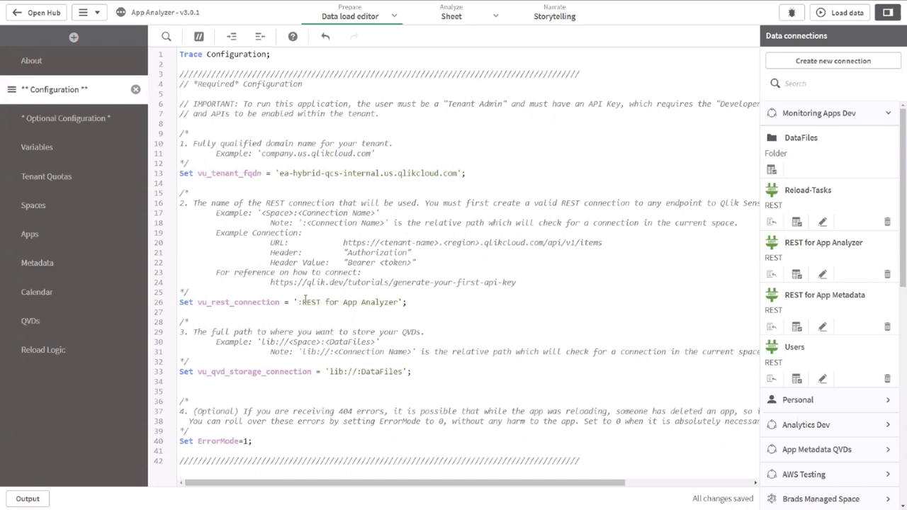
{"action": "double_click", "coordinate": [307, 302]}
{"action": "left_click", "coordinate": [399, 302], "text": "shift"}
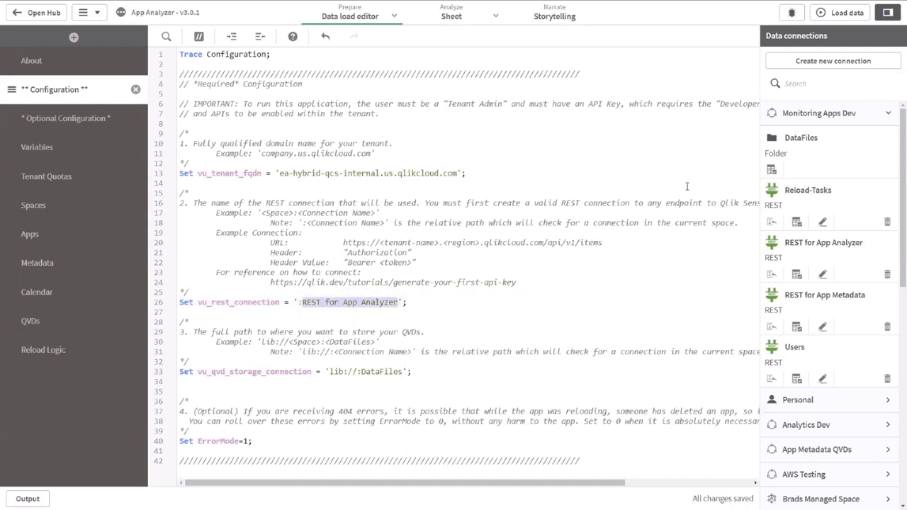
{"action": "left_click", "coordinate": [298, 302]}
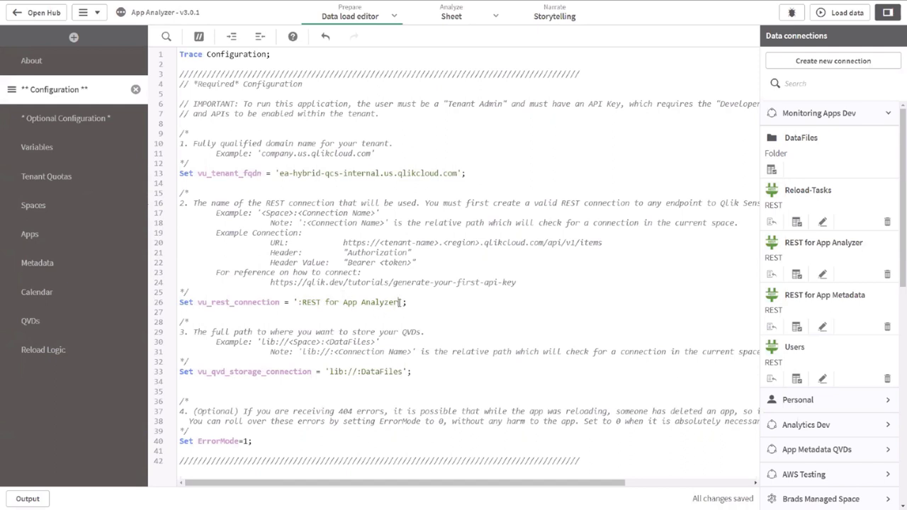
{"action": "left_click", "coordinate": [304, 302], "text": "shift"}
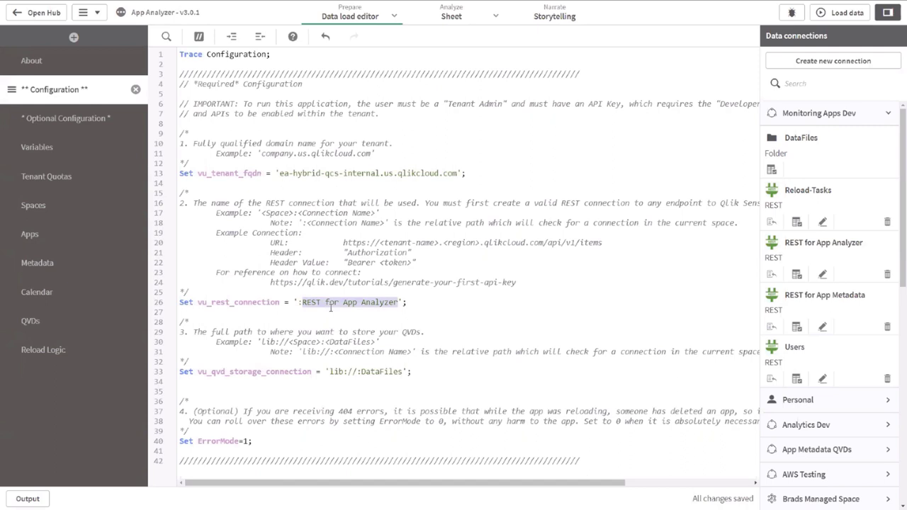
{"action": "type", "text": "Delete Me"}
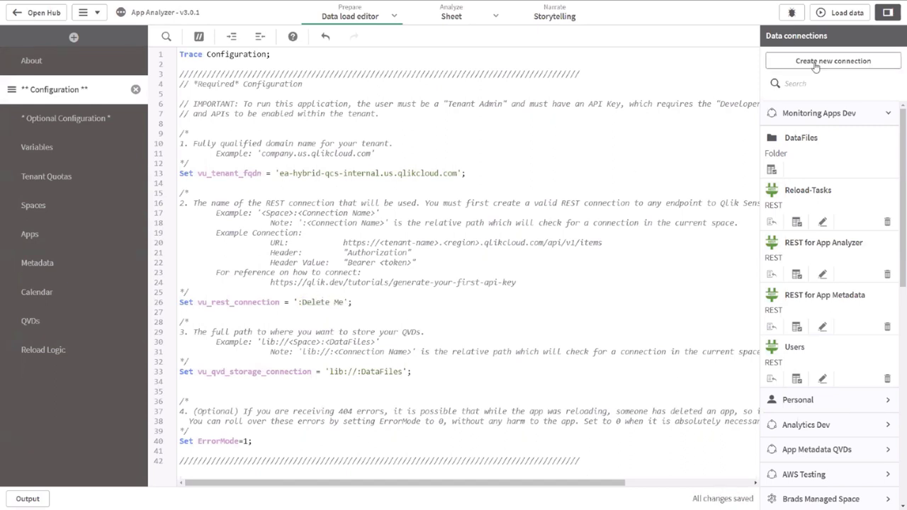
{"action": "left_click", "coordinate": [825, 62]}
{"action": "type", "text": "re"}
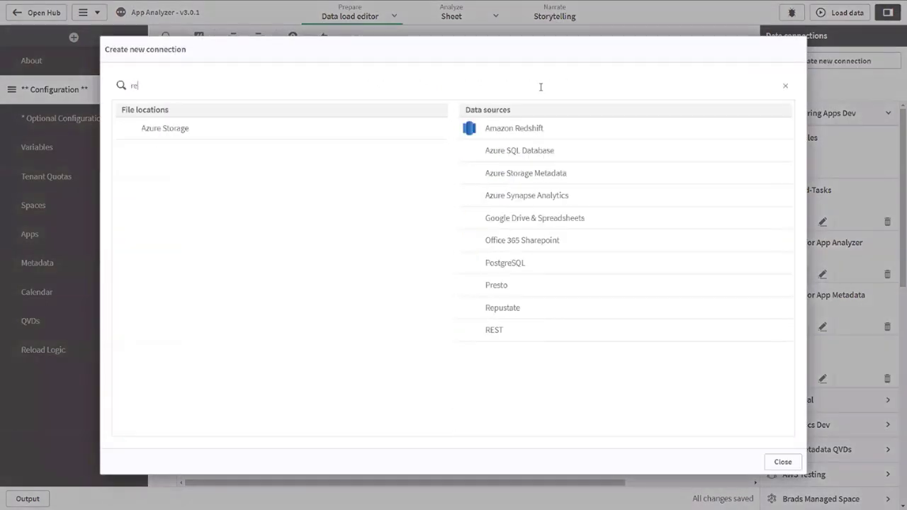
{"action": "type", "text": "st"}
{"action": "left_click", "coordinate": [555, 151]}
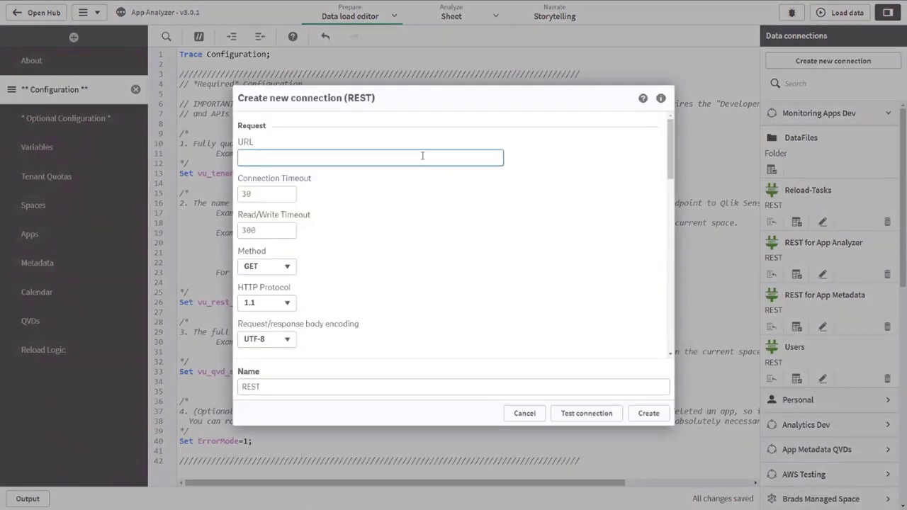
{"action": "type", "text": "https://ea-hybrid-qcs-internal"}
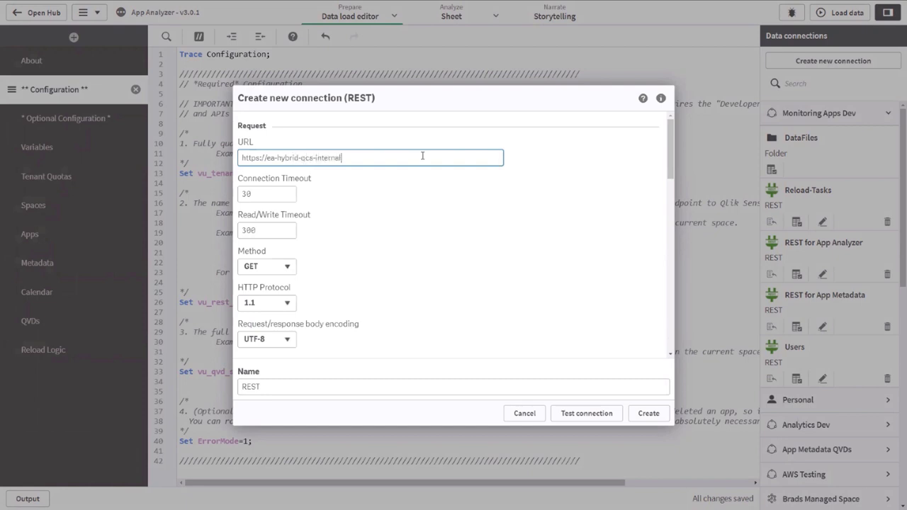
{"action": "type", "text": ".us.qlikcloud.com/api/v1/items"}
- Add an Authorization query header with the pasted Bearer API key as its value
{"action": "scroll", "coordinate": [382, 185], "scroll_direction": "down", "scroll_amount": 5}
{"action": "scroll", "coordinate": [399, 206], "scroll_direction": "down", "scroll_amount": 6}
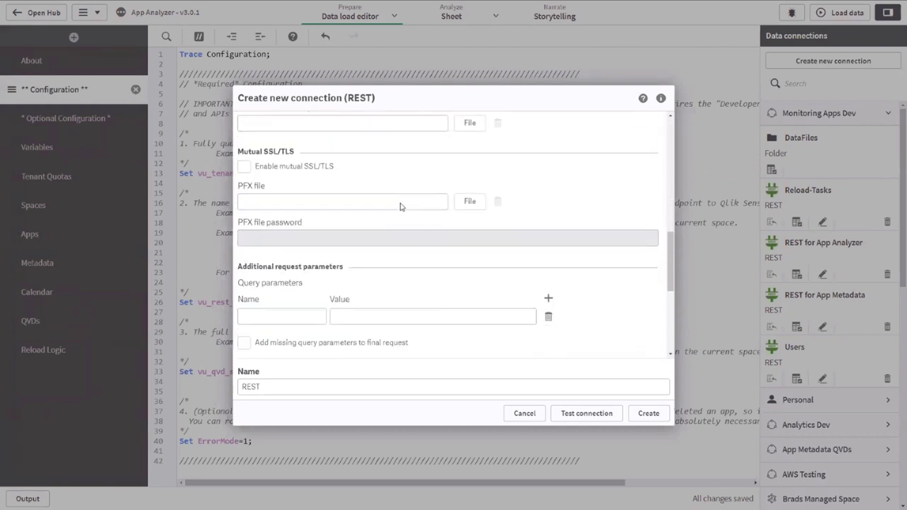
{"action": "left_click", "coordinate": [311, 255]}
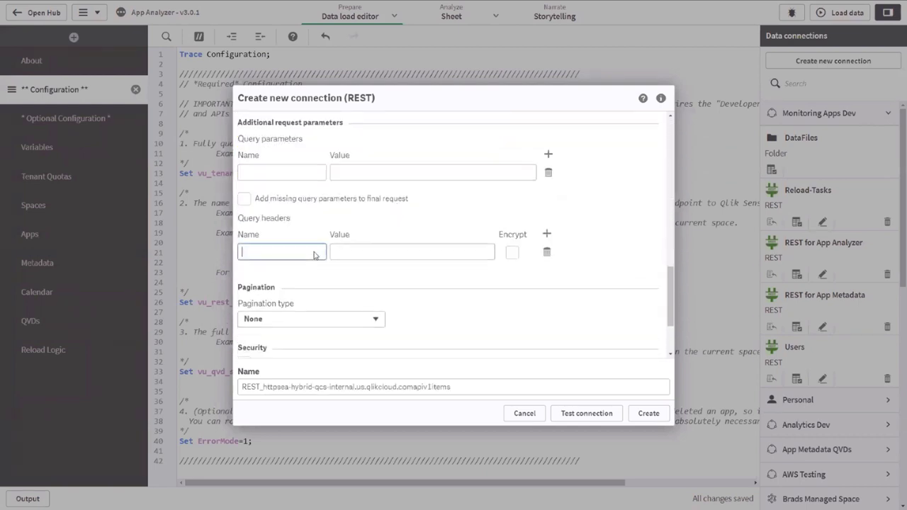
{"action": "type", "text": "Authorization"}
{"action": "left_click", "coordinate": [351, 250]}
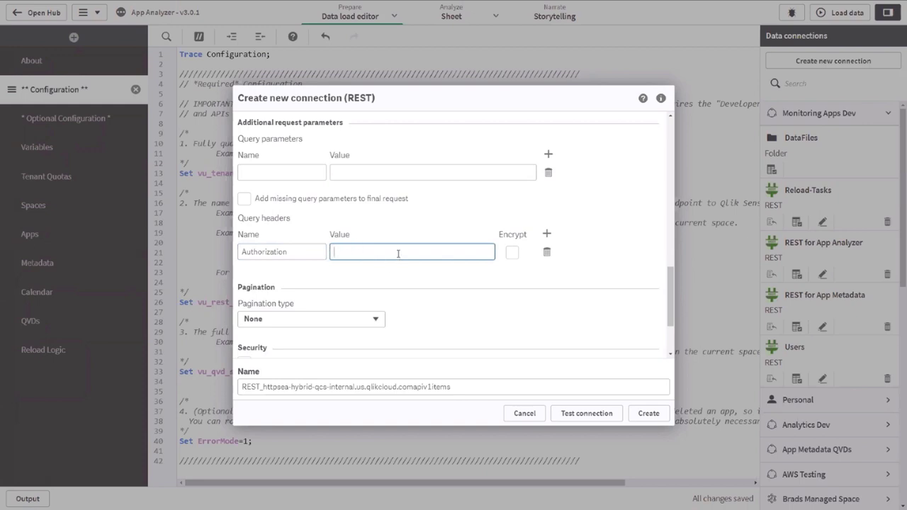
{"action": "key", "text": "ctrl+v"}
{"action": "left_click_drag", "start_coordinate": [398, 253], "coordinate": [234, 252]}
{"action": "left_click", "coordinate": [336, 252]}
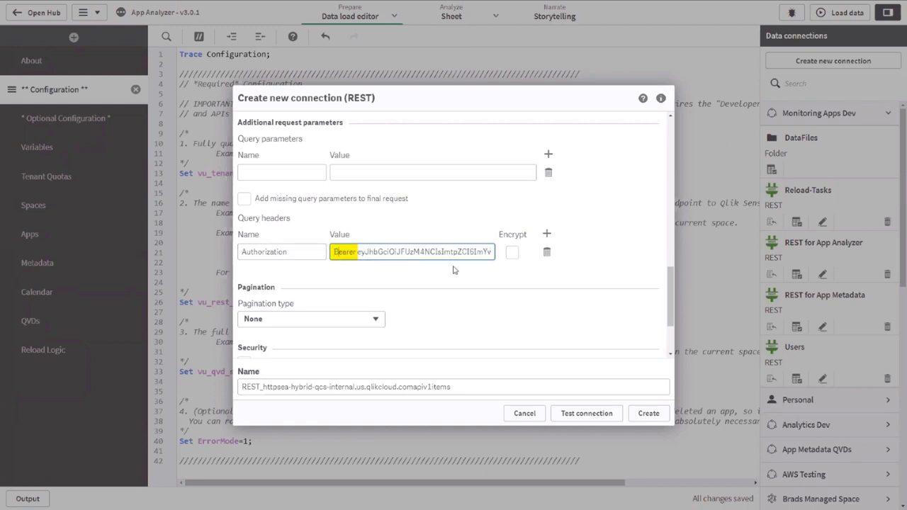
- Name the connection Delete Me, test it successfully, and create it
{"action": "left_click_drag", "start_coordinate": [465, 389], "coordinate": [231, 401]}
{"action": "type", "text": "Delete Me"}
{"action": "left_click", "coordinate": [610, 413]}
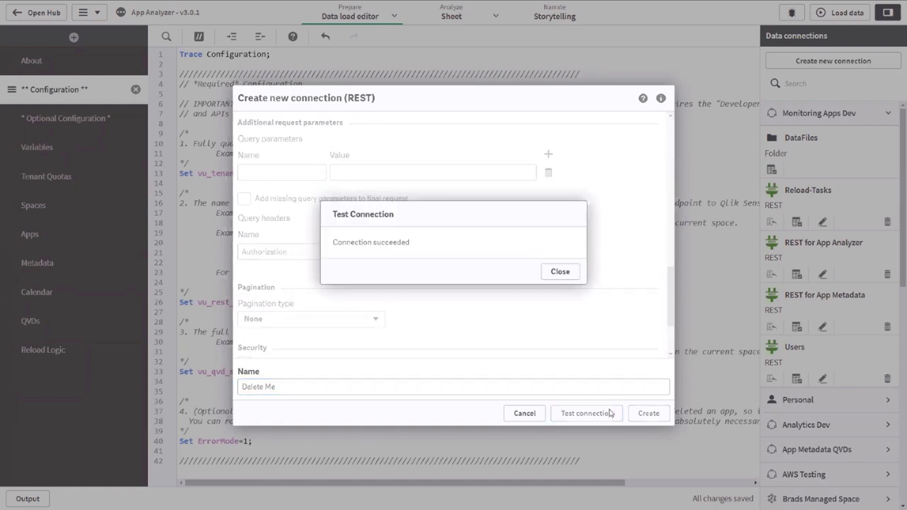
{"action": "left_click", "coordinate": [560, 272]}
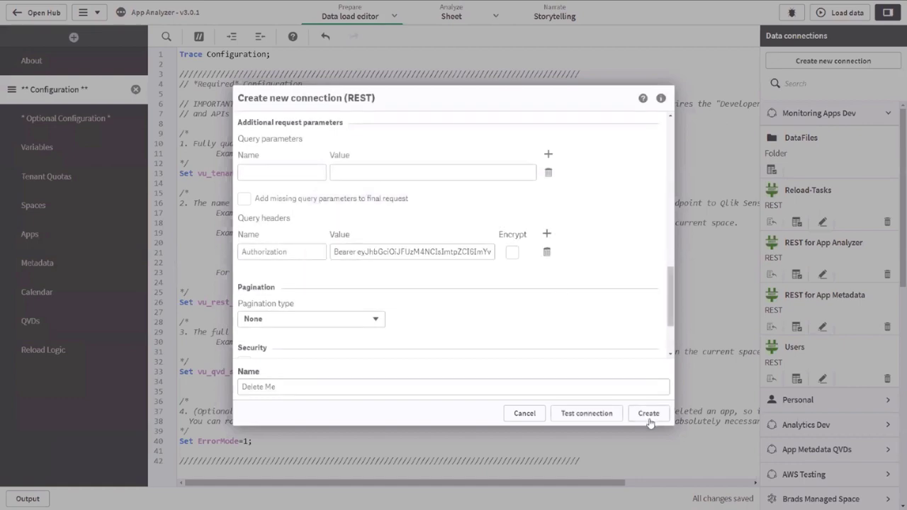
{"action": "left_click", "coordinate": [648, 416]}
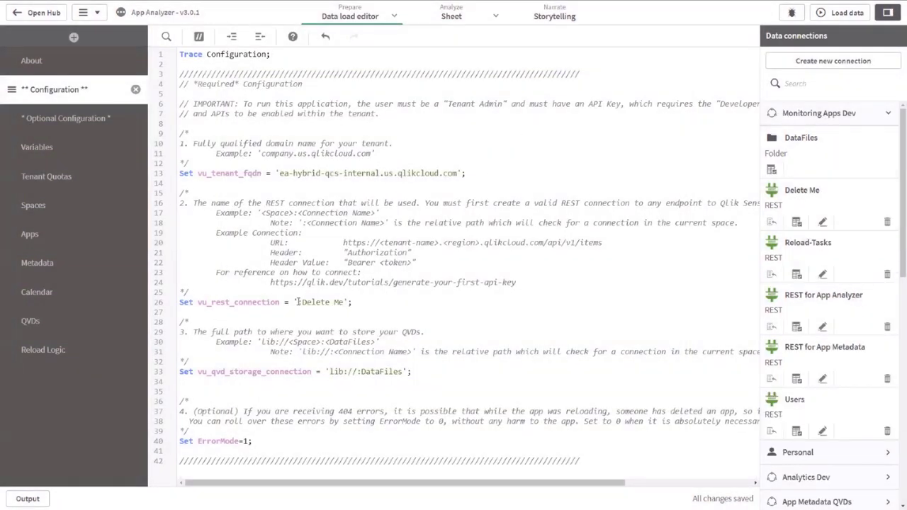
- Prefix line 26's connection name with a colon to read ':Delete Me', checking the DataFiles QVD path
{"action": "left_click_drag", "start_coordinate": [297, 302], "coordinate": [345, 302]}
{"action": "key", "text": "Left"}
{"action": "type", "text": ":"}
{"action": "left_click", "coordinate": [358, 372]}
{"action": "left_click", "coordinate": [254, 442]}
{"action": "left_click", "coordinate": [405, 293]}
- Run Load data to reload the App Analyzer with the new settings
{"action": "left_click", "coordinate": [831, 18]}
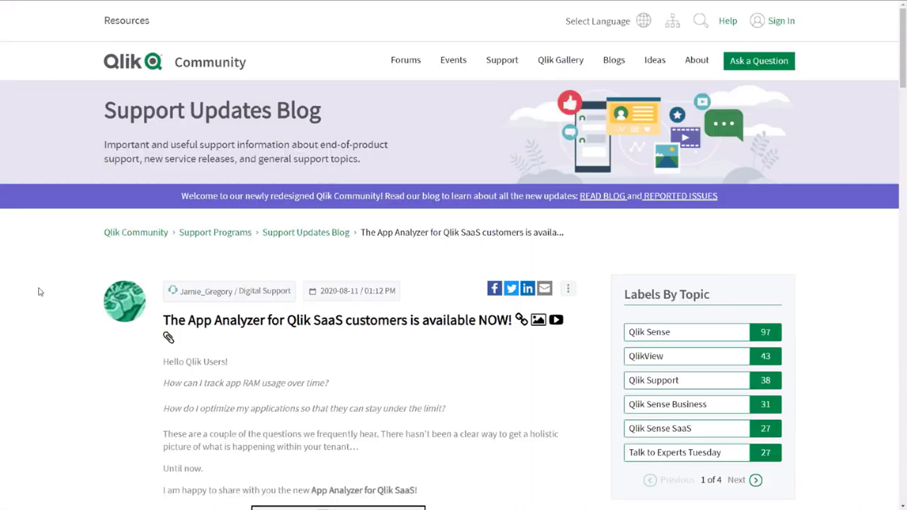
- Scroll the App Analyzer announcement post down to its attachment links
{"action": "scroll", "coordinate": [345, 199], "scroll_direction": "down", "scroll_amount": 1}
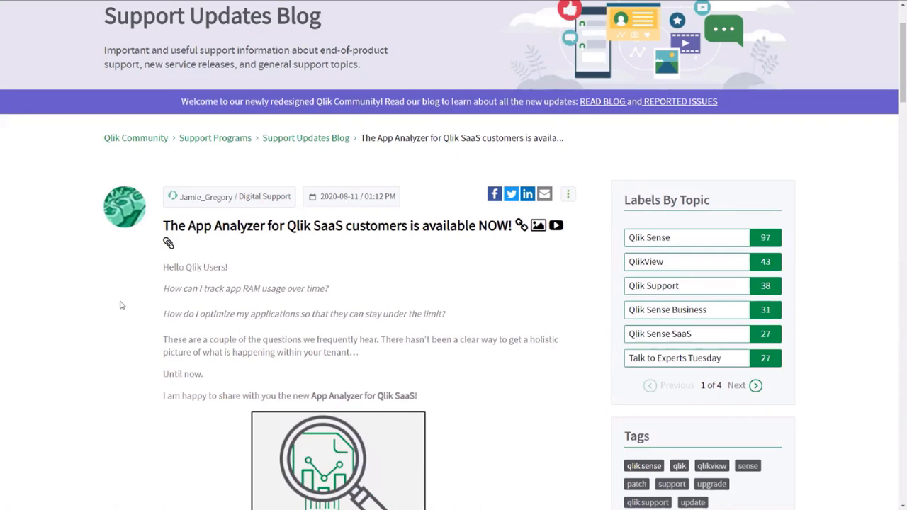
{"action": "scroll", "coordinate": [120, 305], "scroll_direction": "down", "scroll_amount": 2}
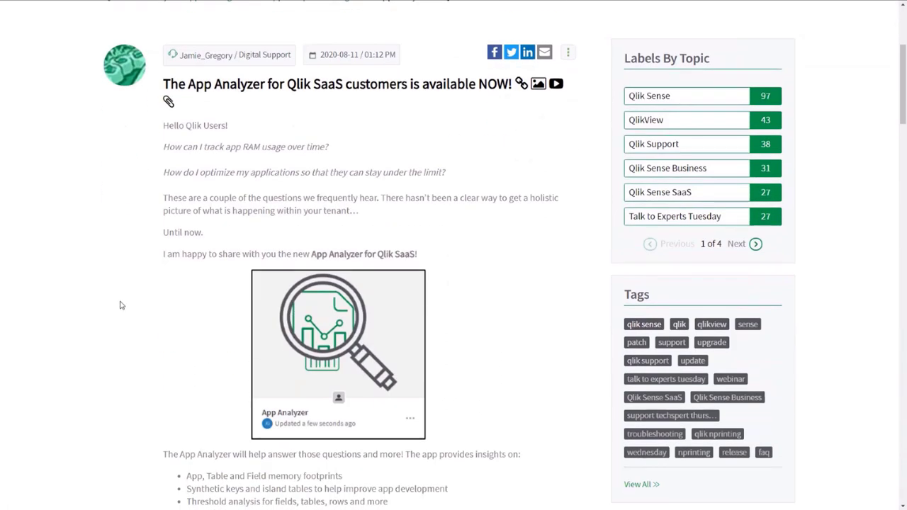
{"action": "scroll", "coordinate": [120, 306], "scroll_direction": "down", "scroll_amount": 5}
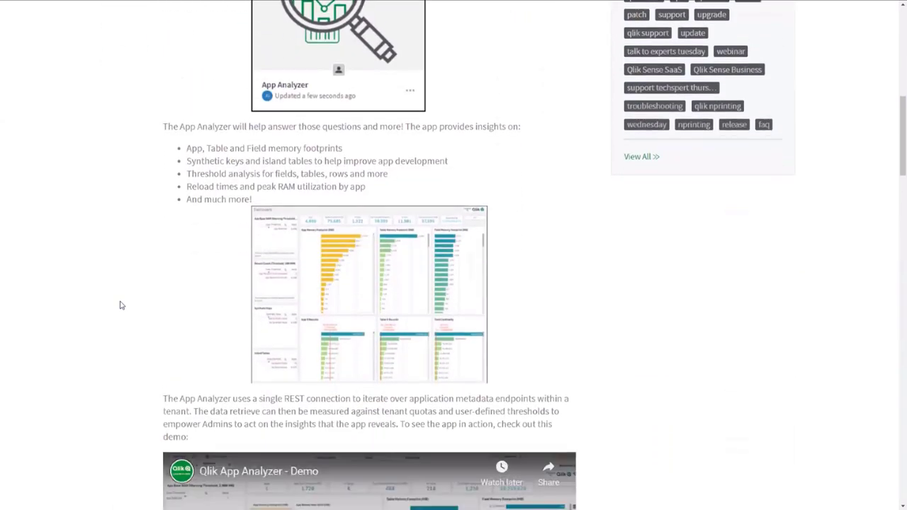
{"action": "scroll", "coordinate": [121, 306], "scroll_direction": "down", "scroll_amount": 3}
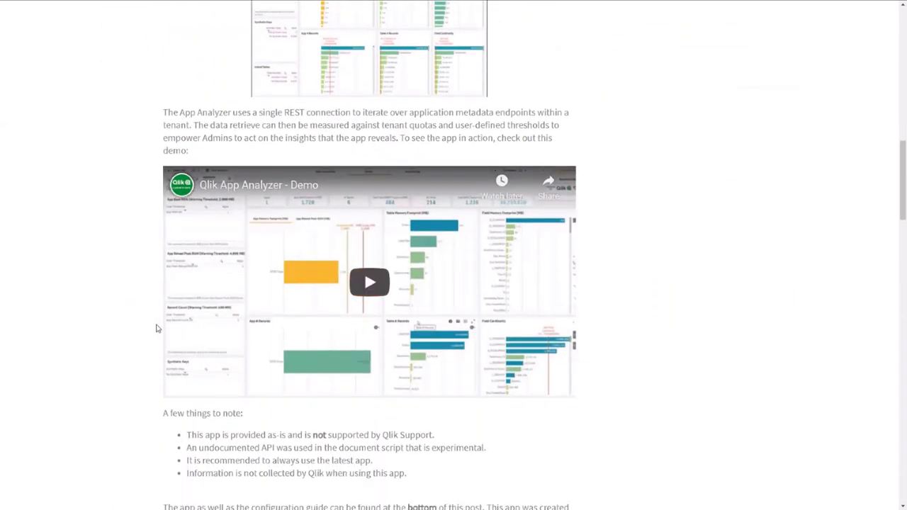
{"action": "scroll", "coordinate": [140, 319], "scroll_direction": "down", "scroll_amount": 4}
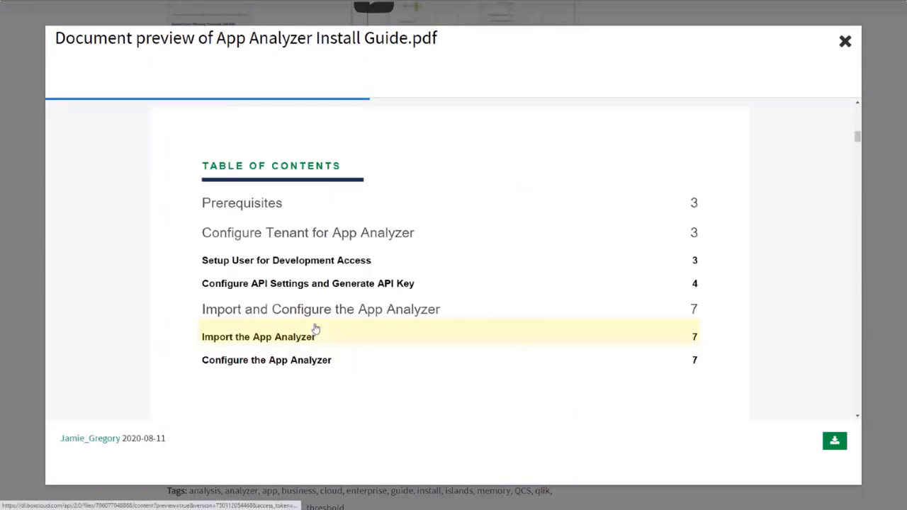
- Scroll through the App Analyzer Install Guide.pdf preview, then exit full screen
{"action": "scroll", "coordinate": [194, 282], "scroll_direction": "down", "scroll_amount": 2}
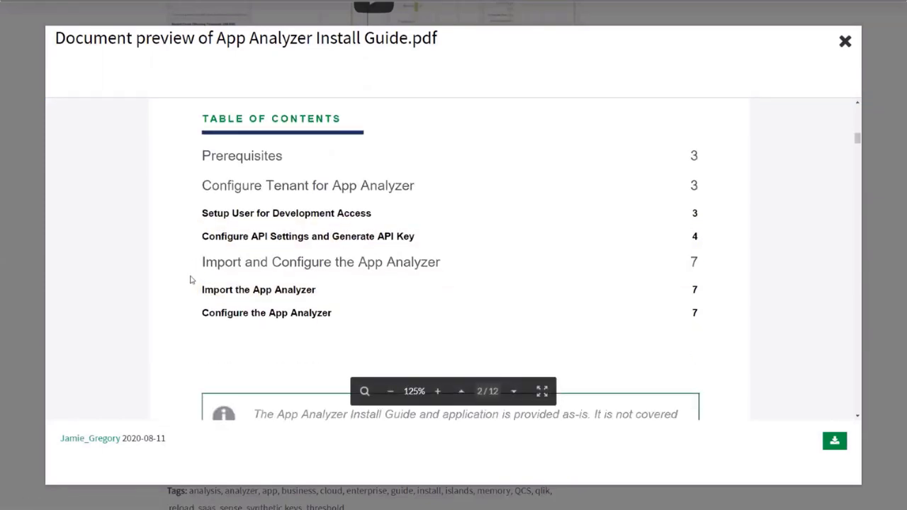
{"action": "scroll", "coordinate": [192, 280], "scroll_direction": "down", "scroll_amount": 1}
{"action": "scroll", "coordinate": [189, 281], "scroll_direction": "down", "scroll_amount": 5}
{"action": "scroll", "coordinate": [187, 280], "scroll_direction": "down", "scroll_amount": 15}
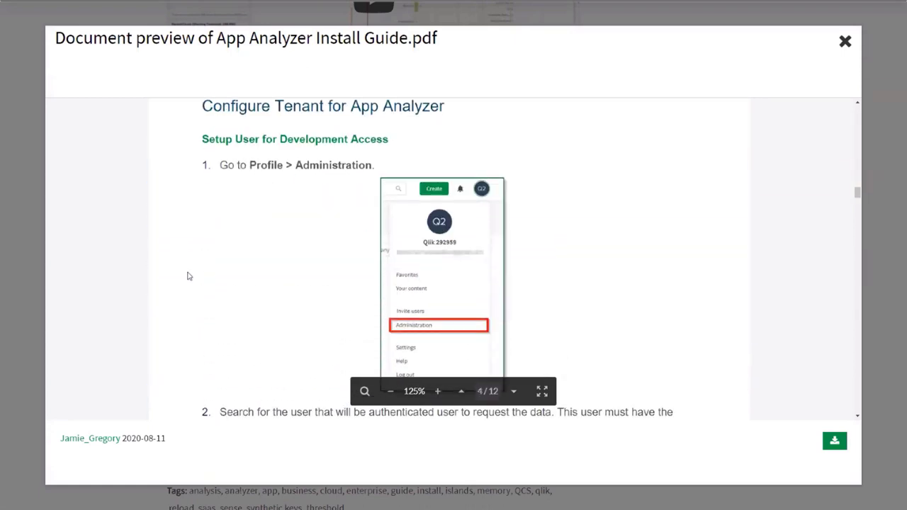
{"action": "scroll", "coordinate": [189, 276], "scroll_direction": "down", "scroll_amount": 4}
{"action": "scroll", "coordinate": [191, 279], "scroll_direction": "down", "scroll_amount": 8}
{"action": "scroll", "coordinate": [191, 279], "scroll_direction": "down", "scroll_amount": 6}
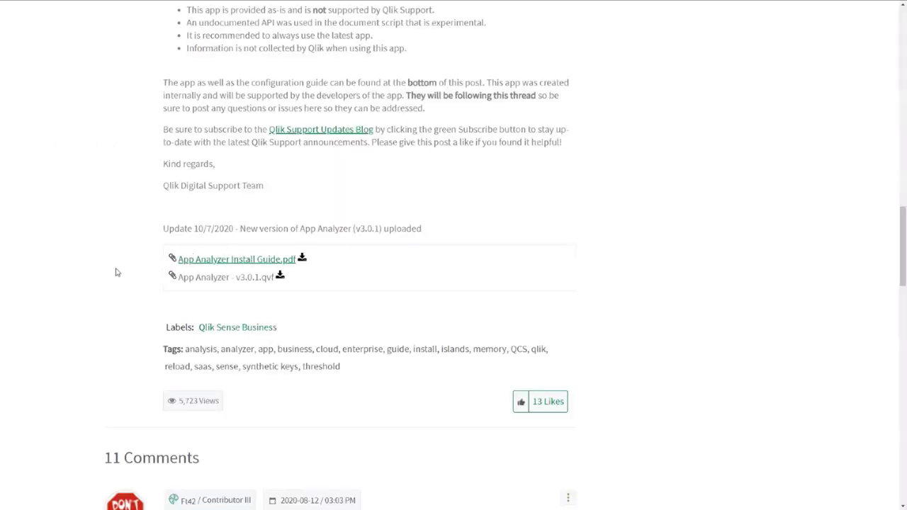
{"action": "key", "text": "F11"}
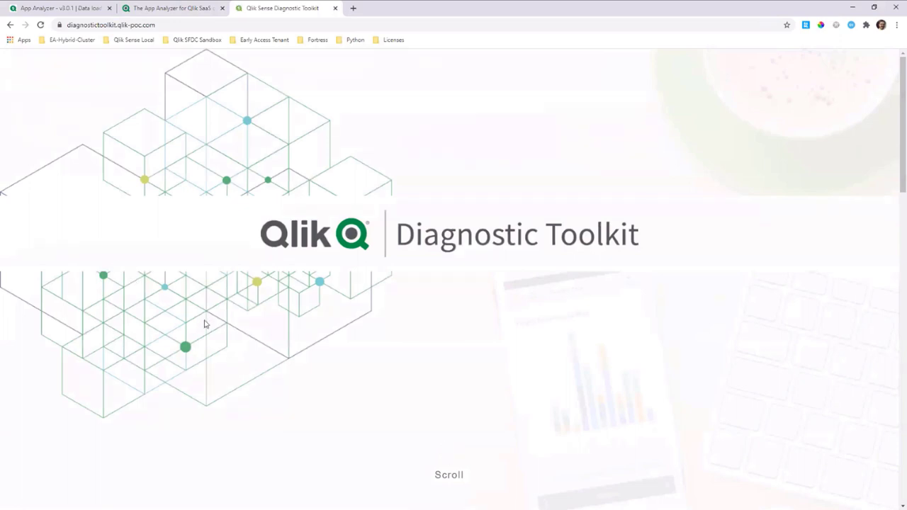
- Scroll down to the Application Checklist's Data Model and Interface Performance indicators
{"action": "scroll", "coordinate": [248, 339], "scroll_direction": "down", "scroll_amount": 7}
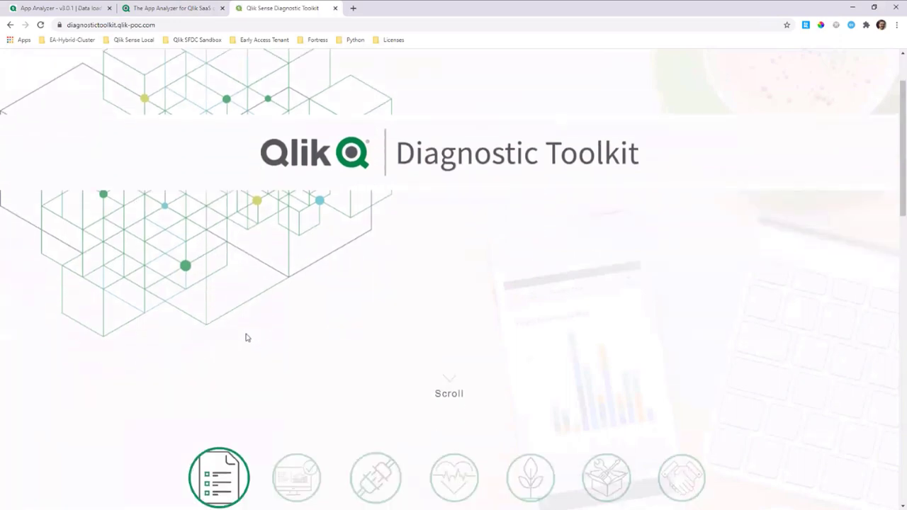
{"action": "scroll", "coordinate": [223, 316], "scroll_direction": "down", "scroll_amount": 2}
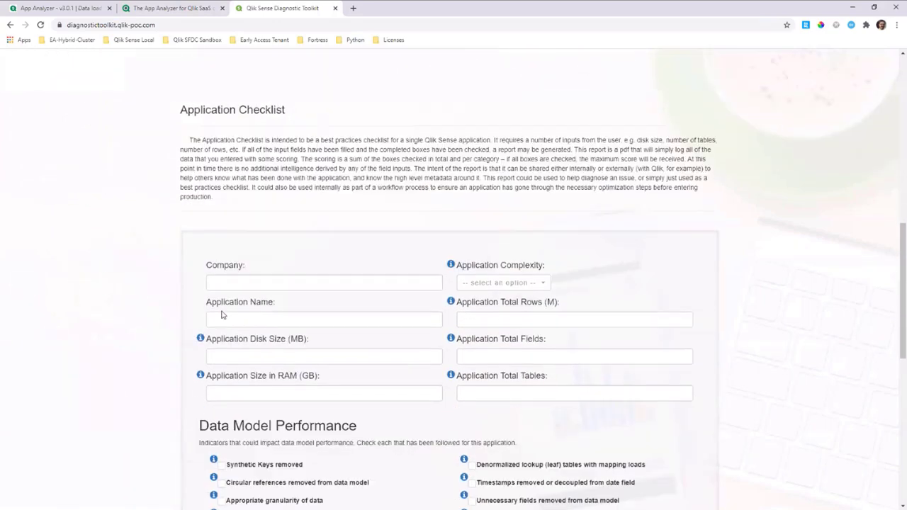
{"action": "scroll", "coordinate": [193, 313], "scroll_direction": "down", "scroll_amount": 1}
{"action": "scroll", "coordinate": [191, 312], "scroll_direction": "down", "scroll_amount": 1}
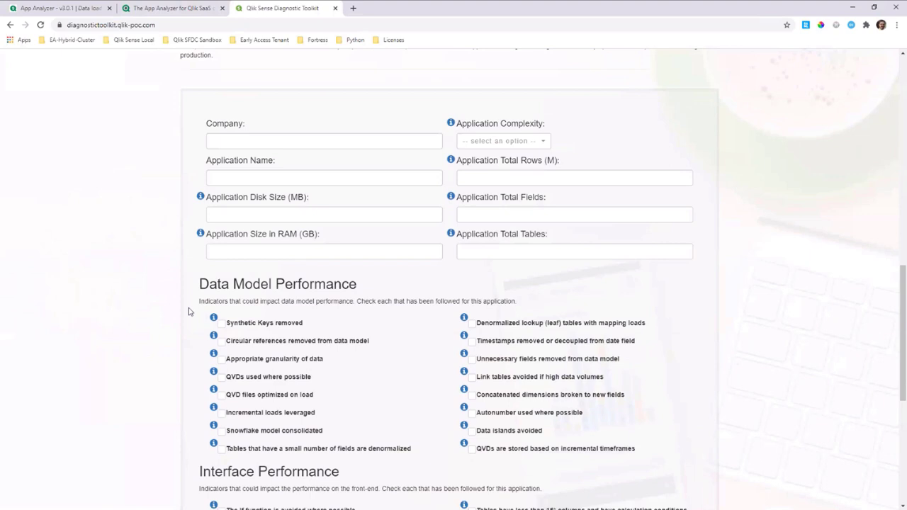
{"action": "scroll", "coordinate": [191, 307], "scroll_direction": "down", "scroll_amount": 1}
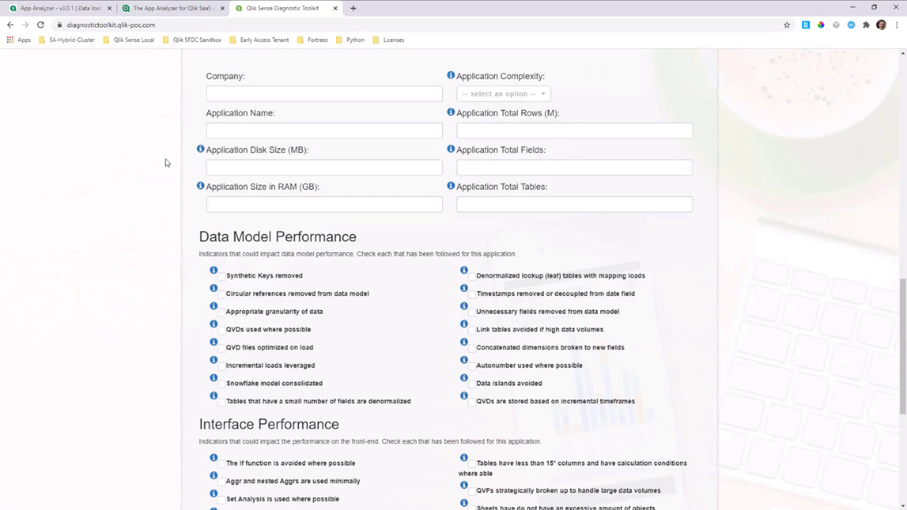
{"action": "scroll", "coordinate": [147, 164], "scroll_direction": "down", "scroll_amount": 3}
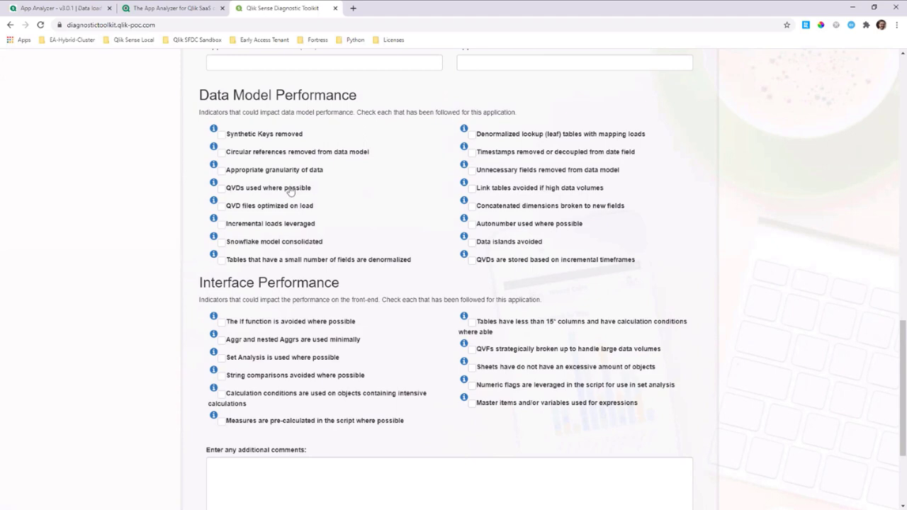
- Read and close the tips on removing timestamps, removing unnecessary fields and using Autonumber
{"action": "left_click", "coordinate": [461, 148]}
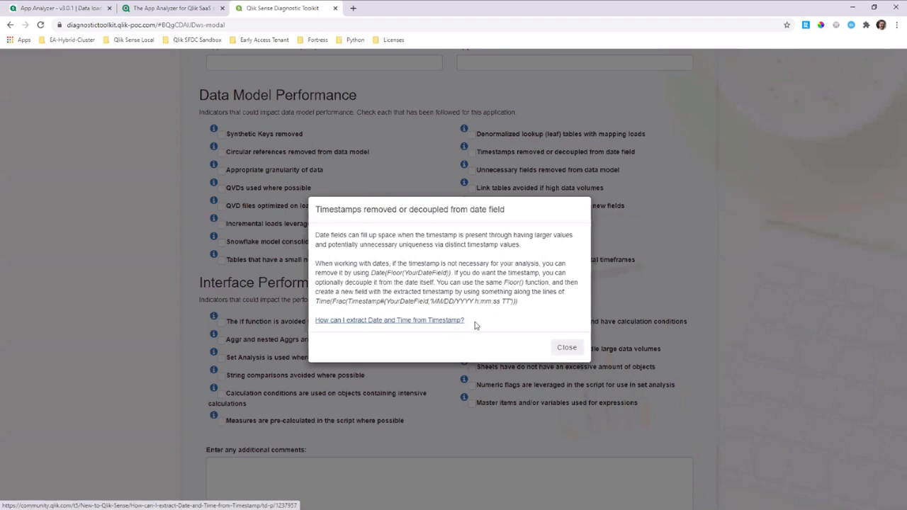
{"action": "key", "text": "Escape"}
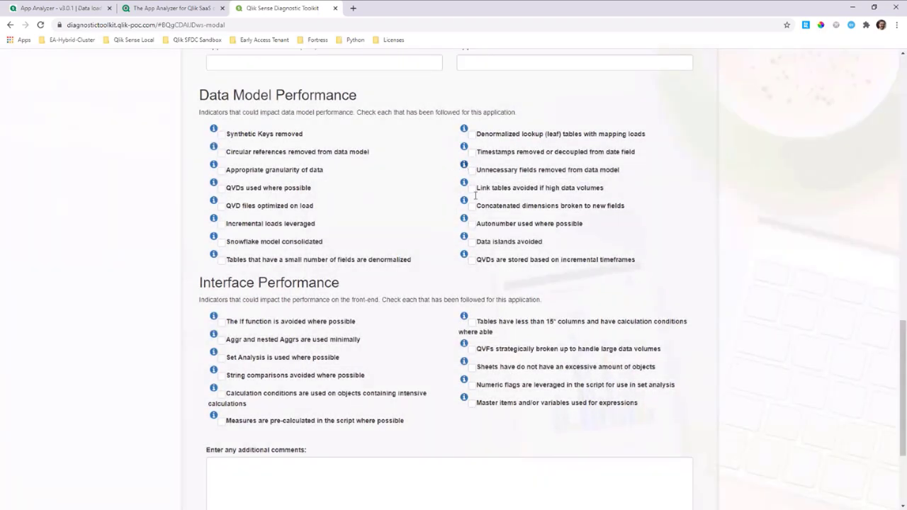
{"action": "left_click", "coordinate": [464, 165]}
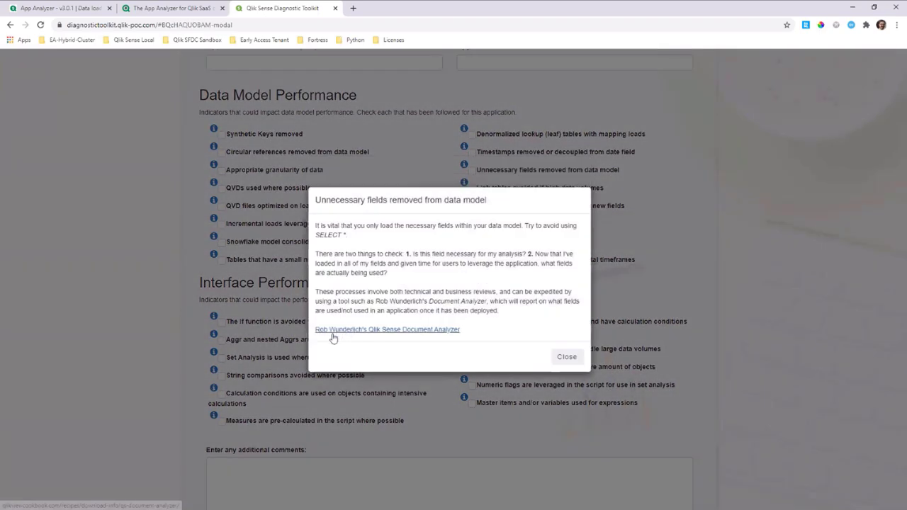
{"action": "left_click", "coordinate": [550, 364]}
{"action": "left_click", "coordinate": [464, 218]}
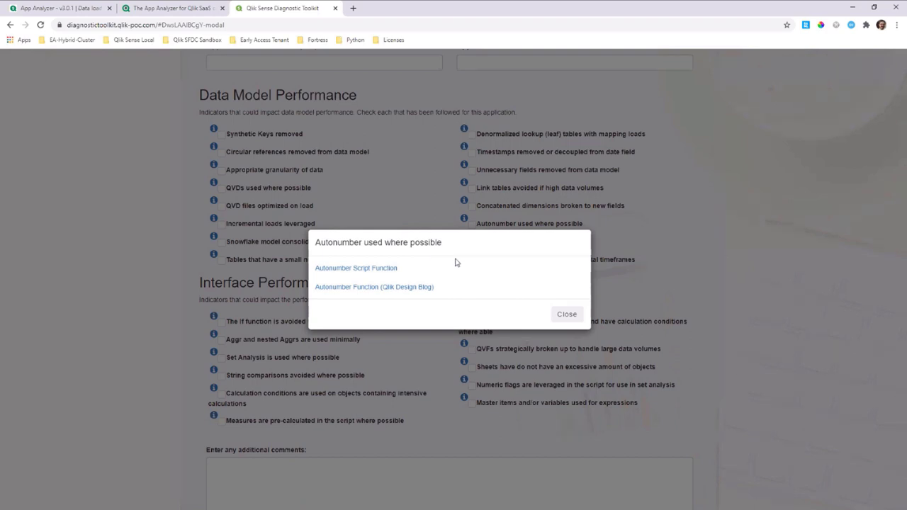
{"action": "left_click", "coordinate": [566, 317]}
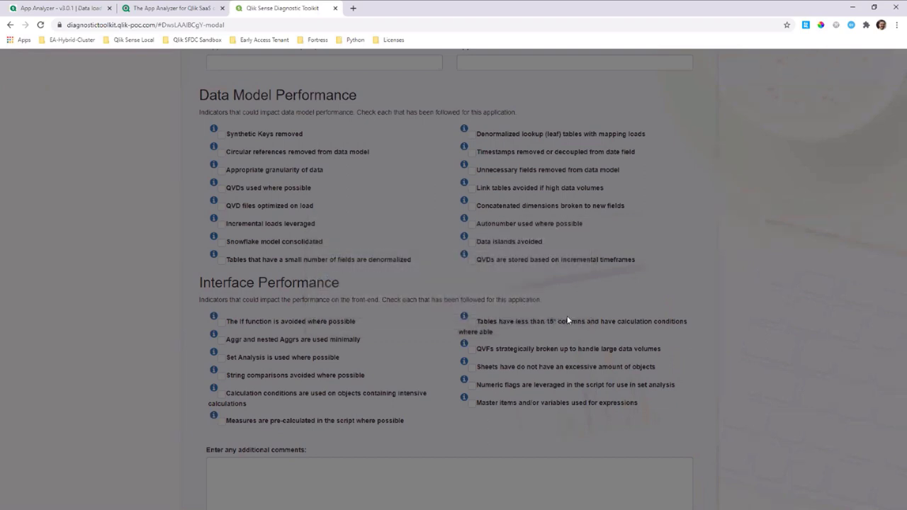